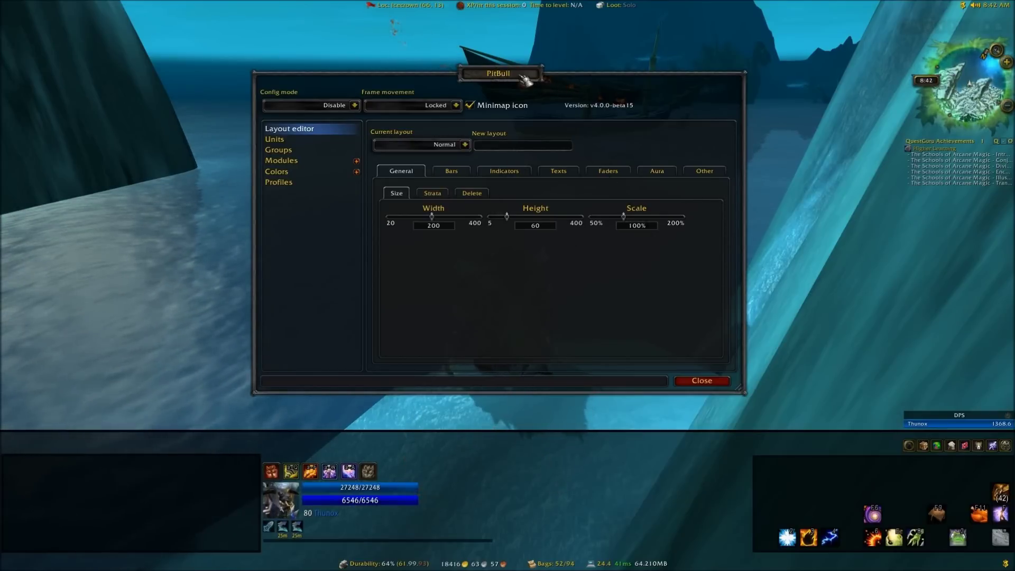
Review the existing layouts and the Player unit's settings, including the available units and assignable layouts.
mouse_move(525, 81)
mouse_down()
mouse_move(555, 68)
mouse_move(528, 77)
mouse_up()
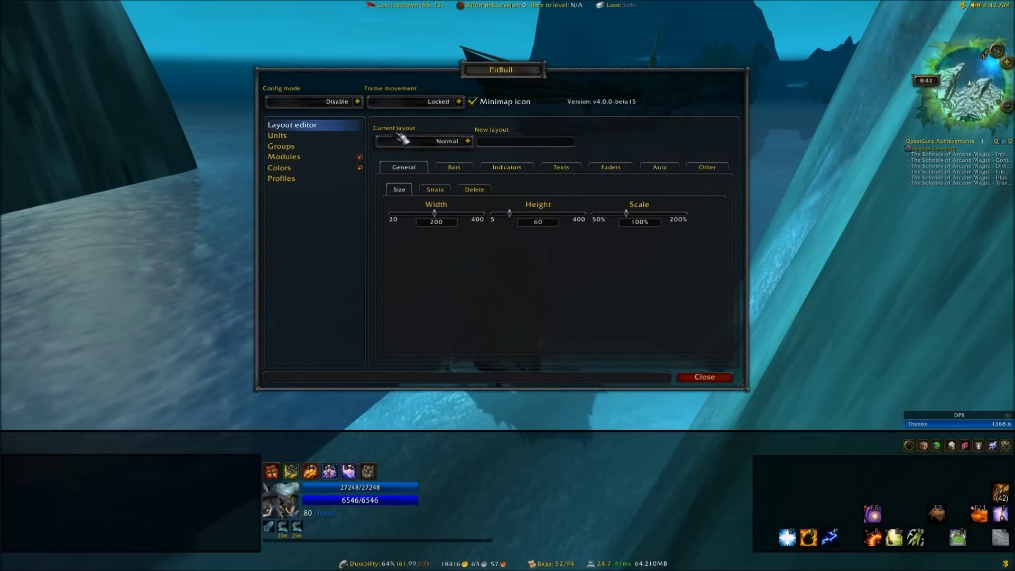
click(468, 143)
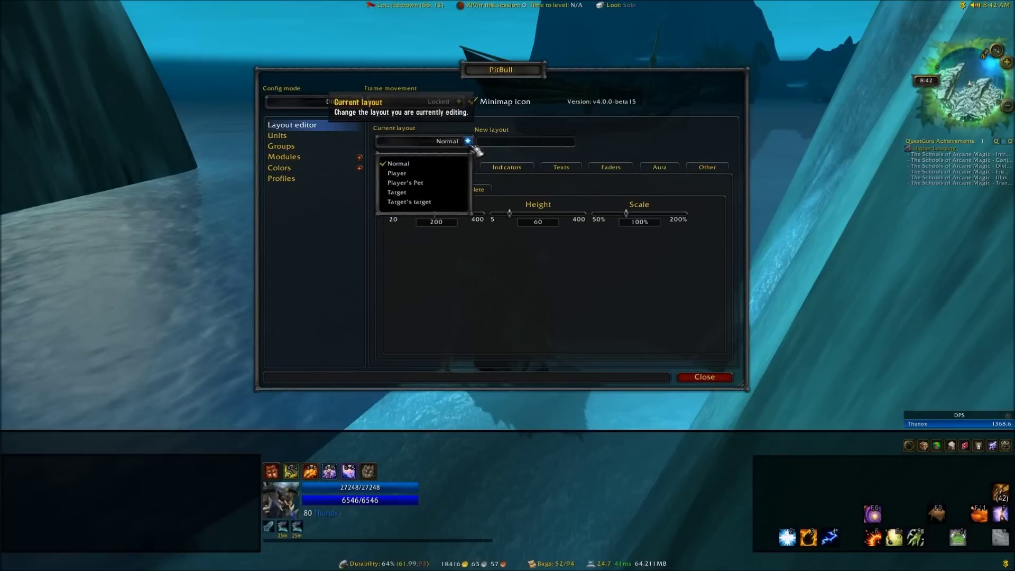
click(470, 144)
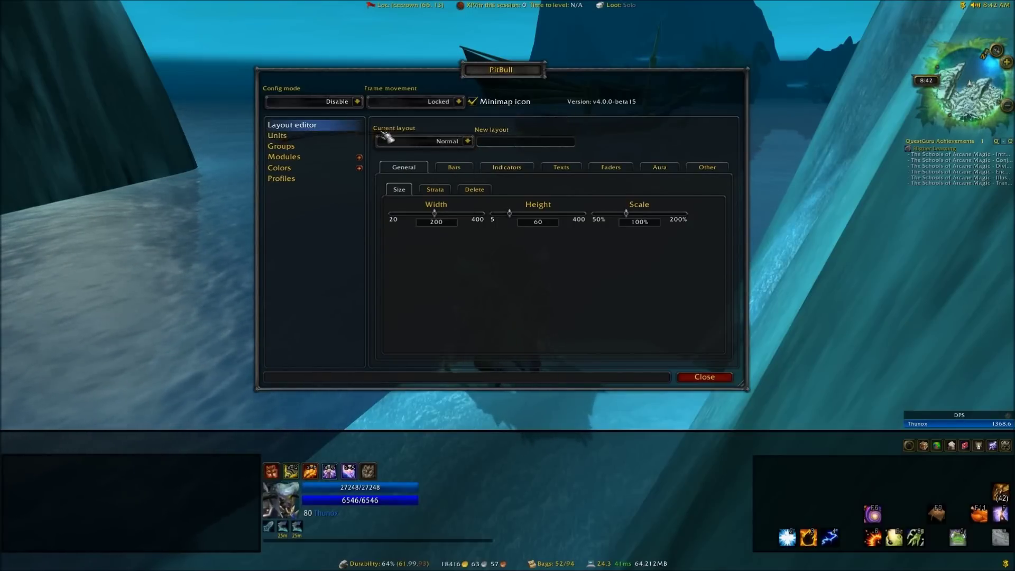
click(296, 136)
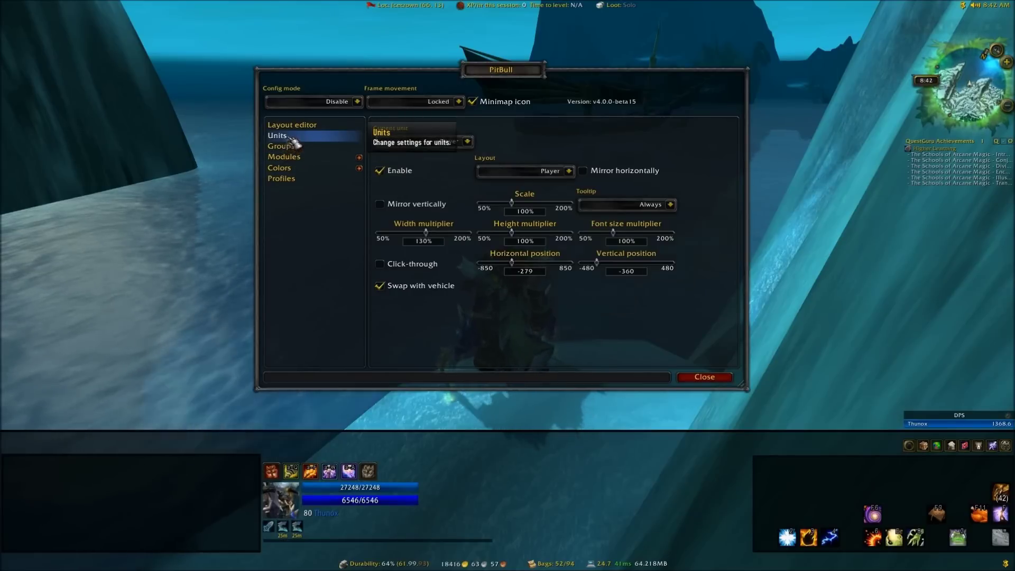
click(467, 141)
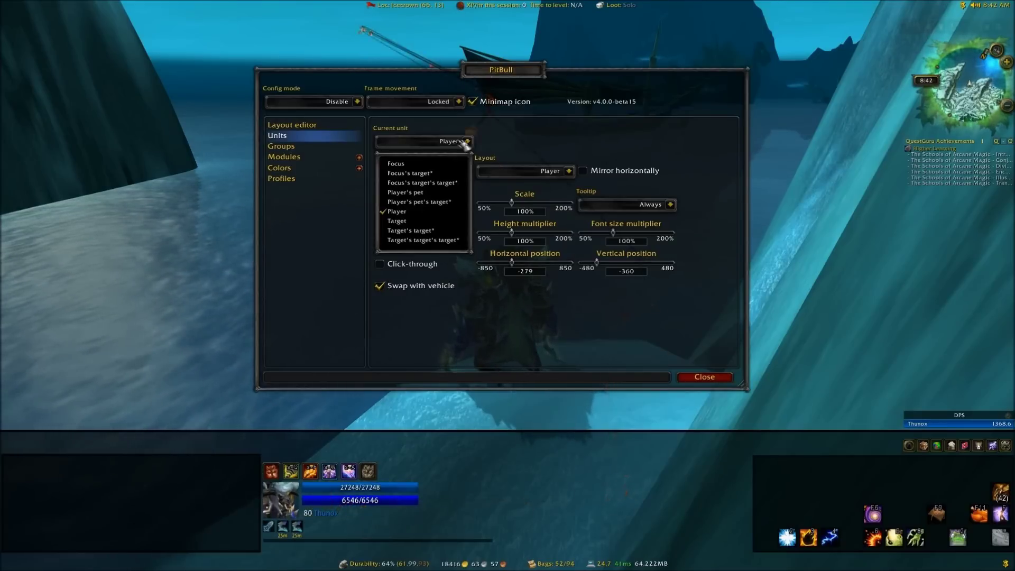
click(477, 143)
click(569, 171)
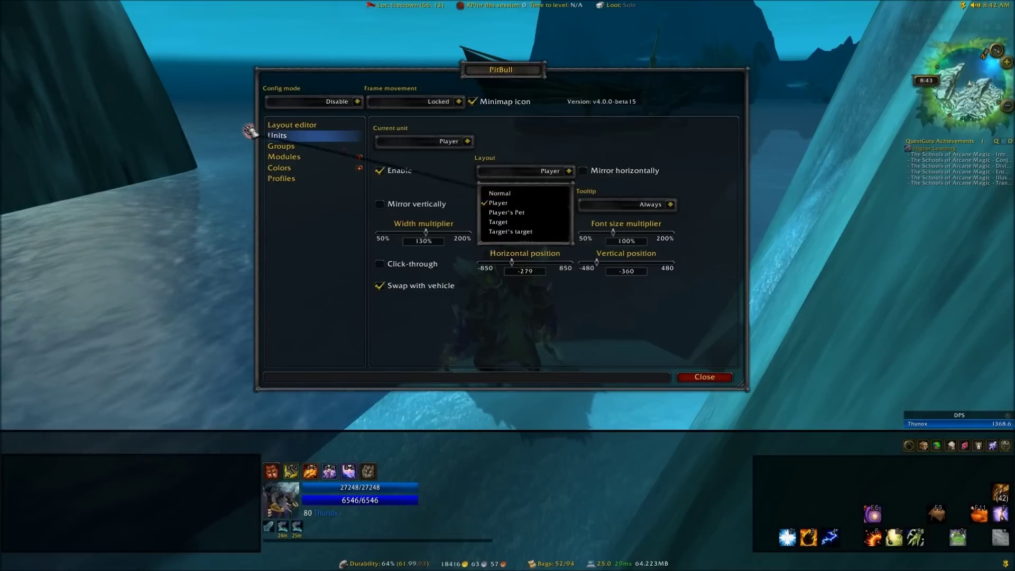
click(304, 126)
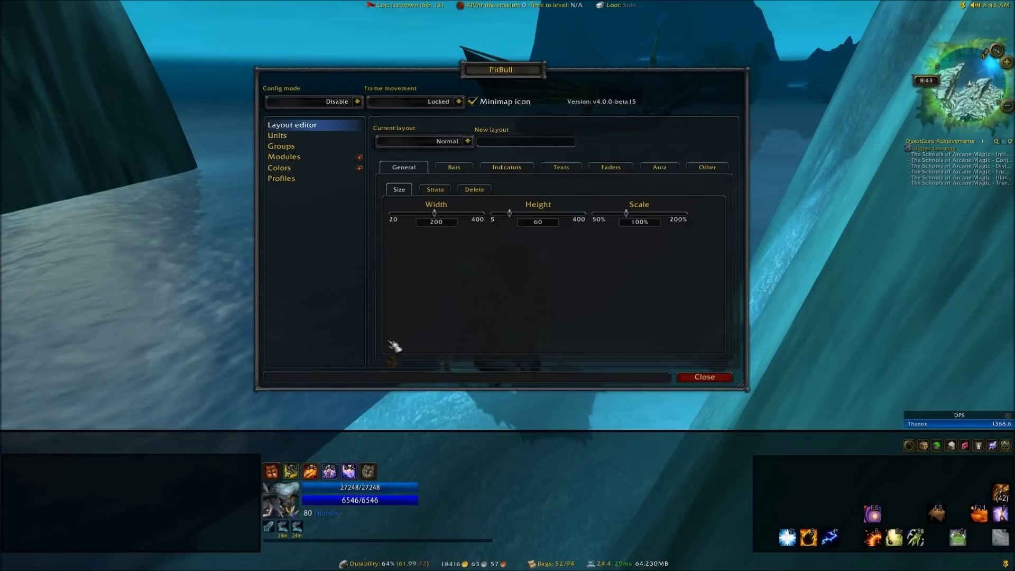
Set the config mode to Solo and review the list of layouts available for editing.
click(467, 141)
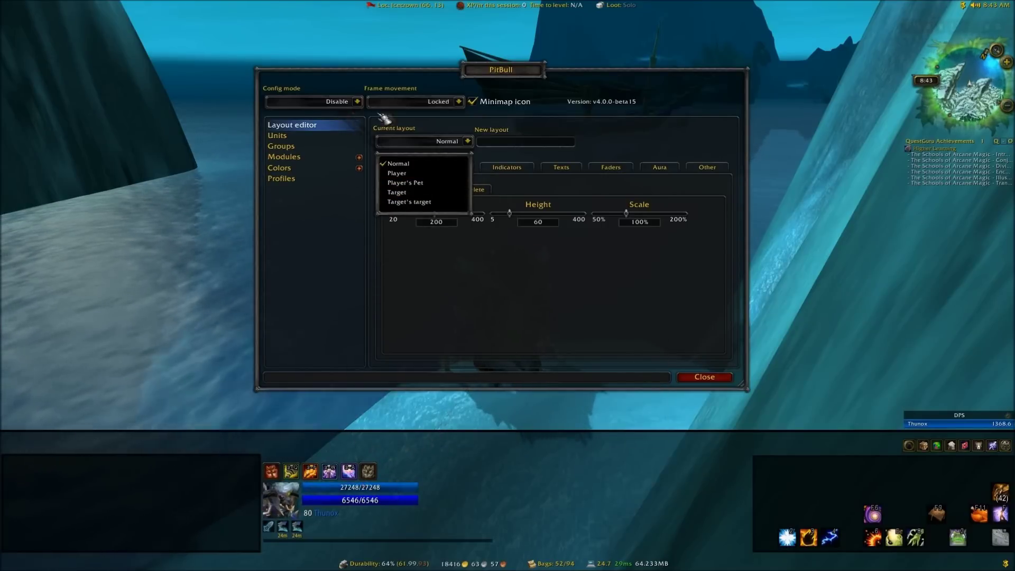
click(359, 102)
click(288, 200)
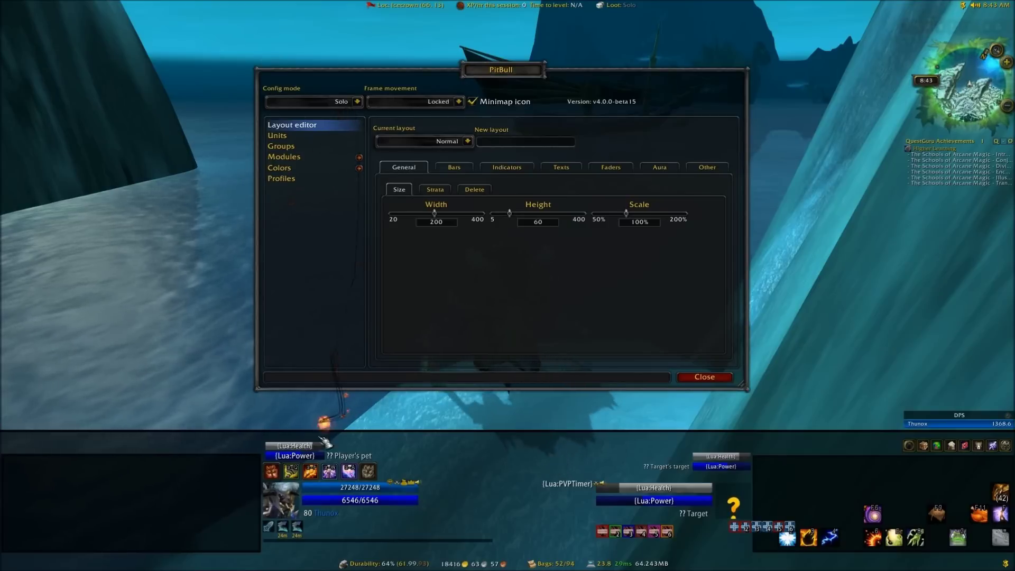
click(467, 141)
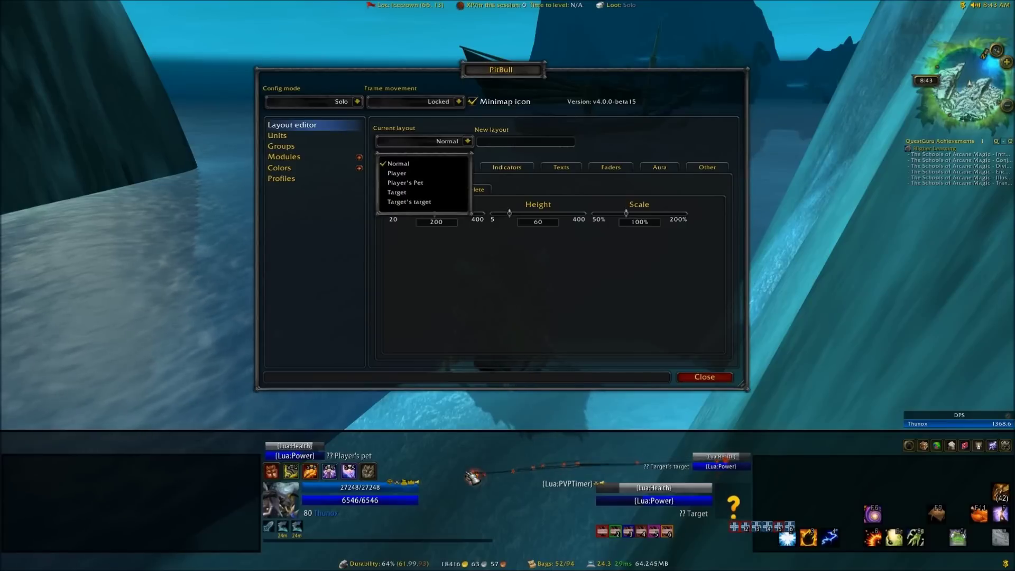
click(467, 141)
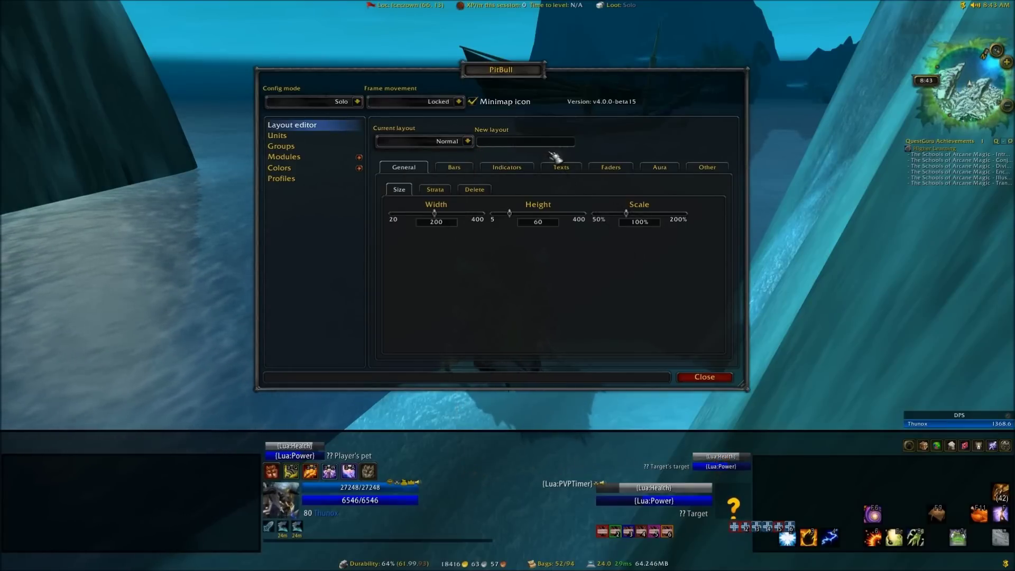
click(468, 142)
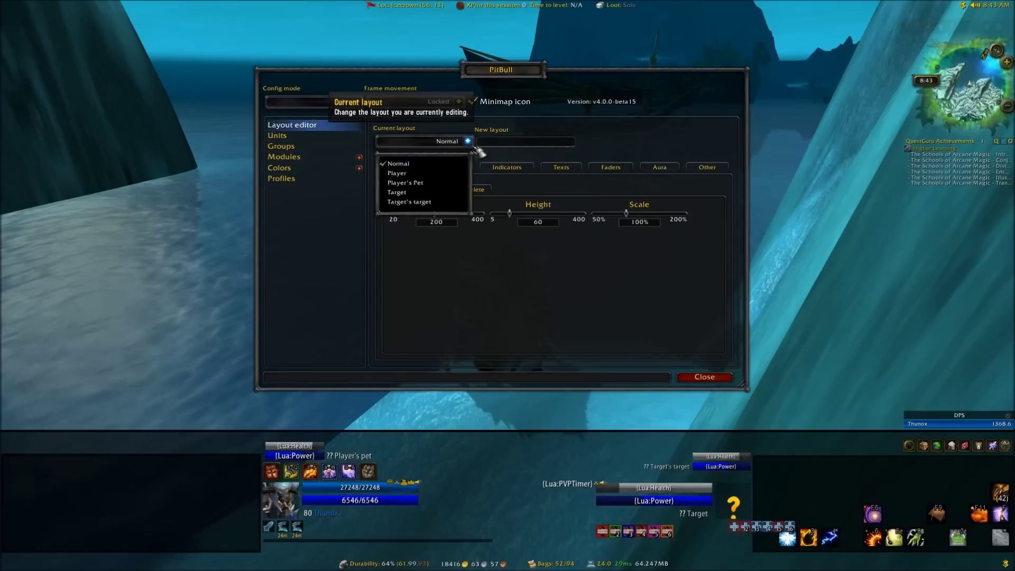
click(469, 142)
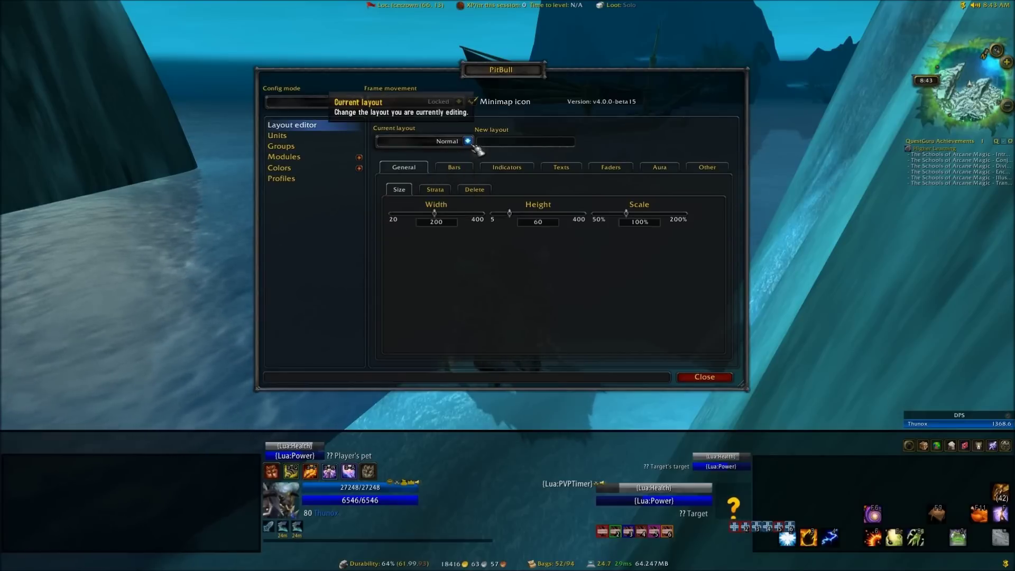
Enable the Target's target's target unit in the Units settings.
click(296, 137)
click(467, 141)
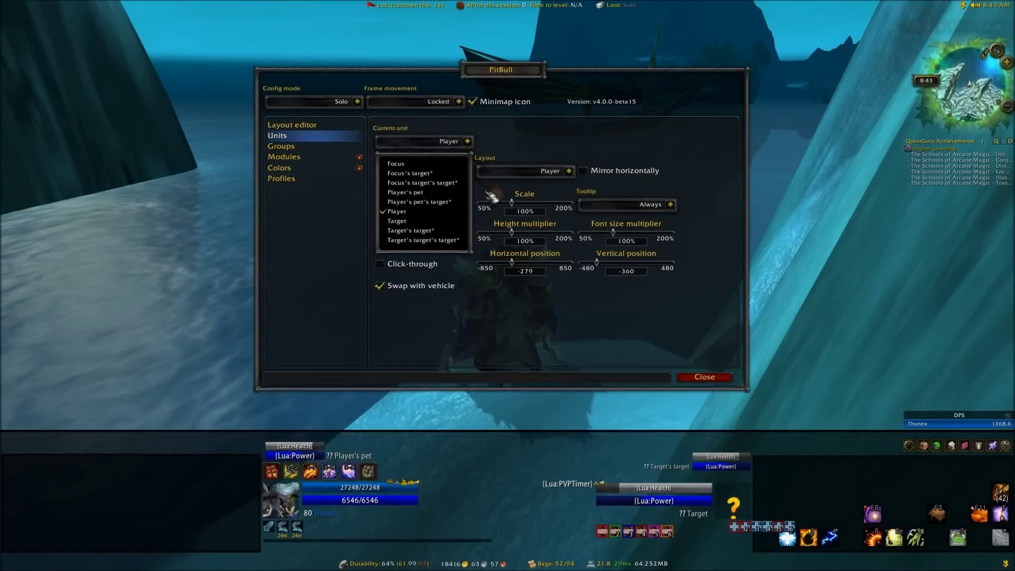
click(430, 241)
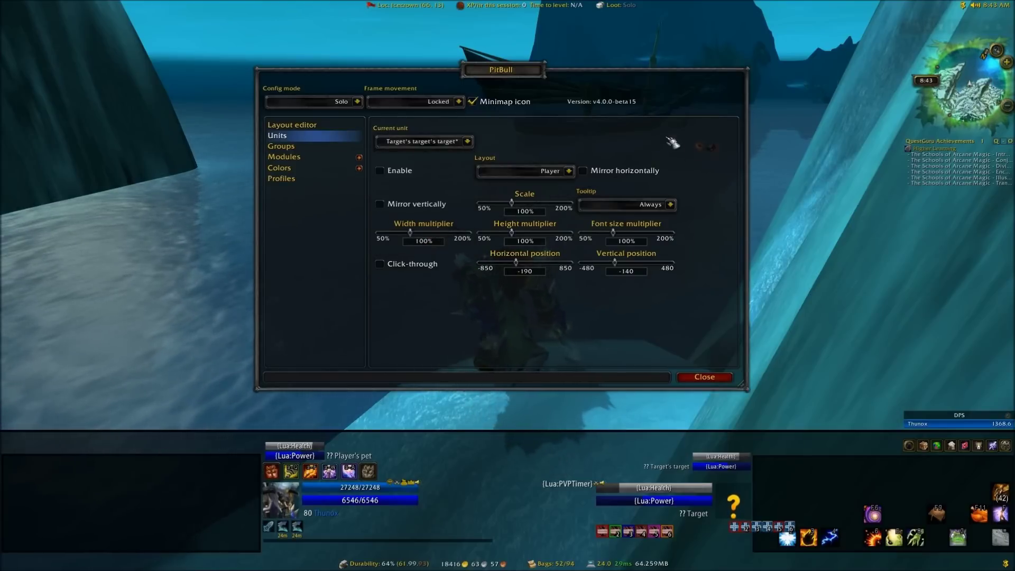
click(412, 174)
Set frame movement to Unlocked without snap and move the Target's target's target frame to about -595 horizontal, 64 vertical.
drag(502, 74, 647, 78)
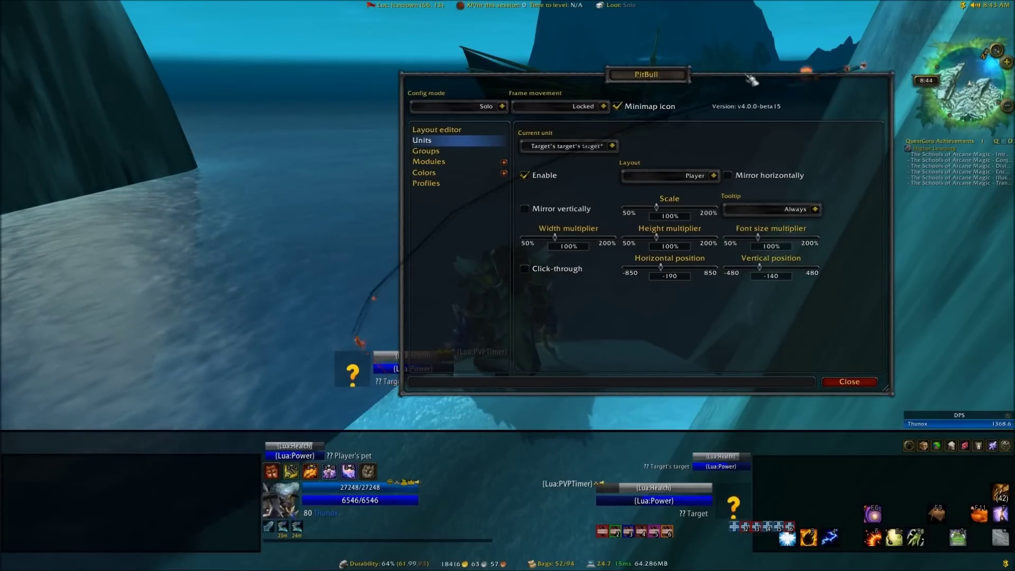
click(603, 107)
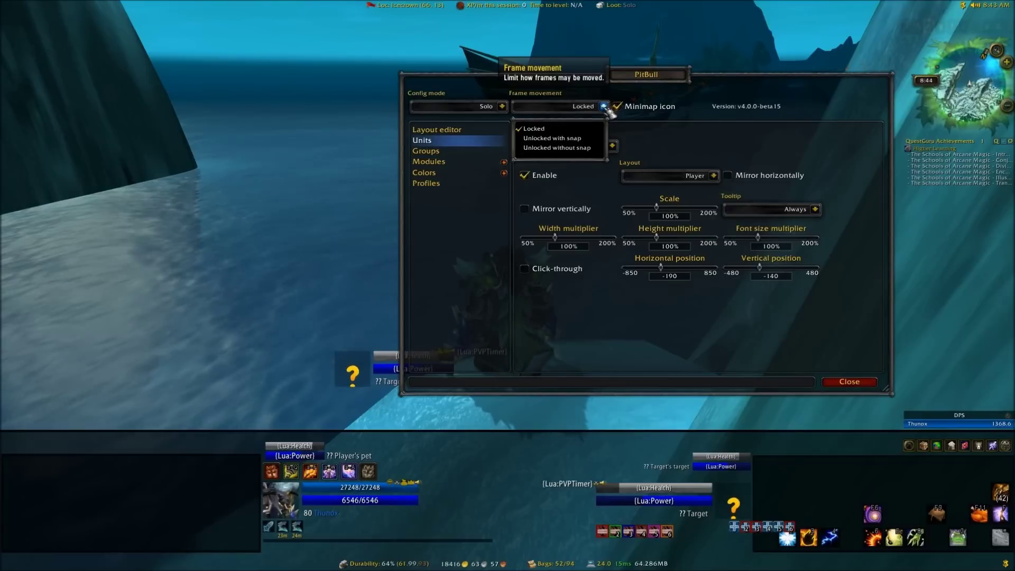
click(588, 148)
drag(391, 381, 200, 115)
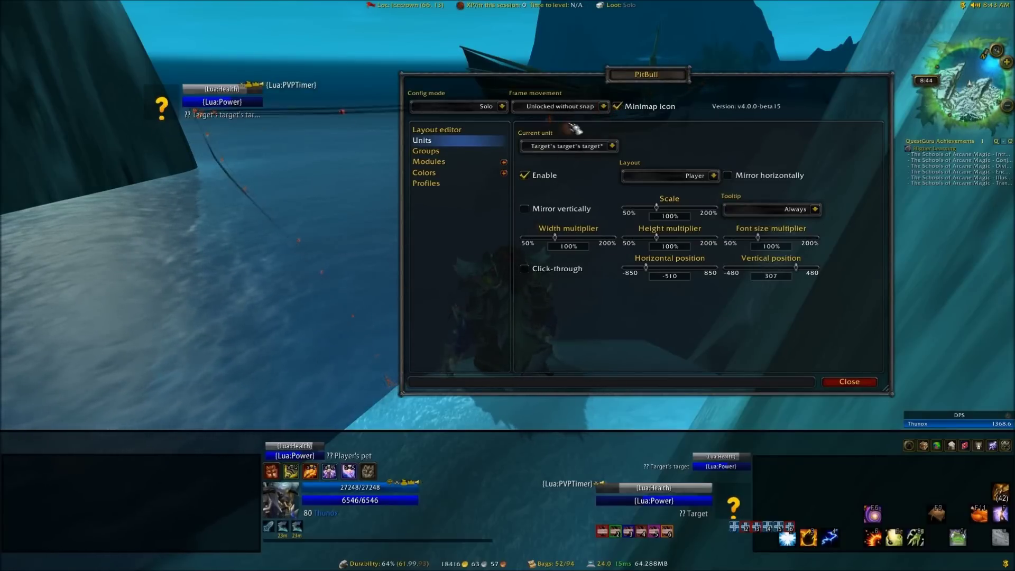
drag(652, 80, 550, 56)
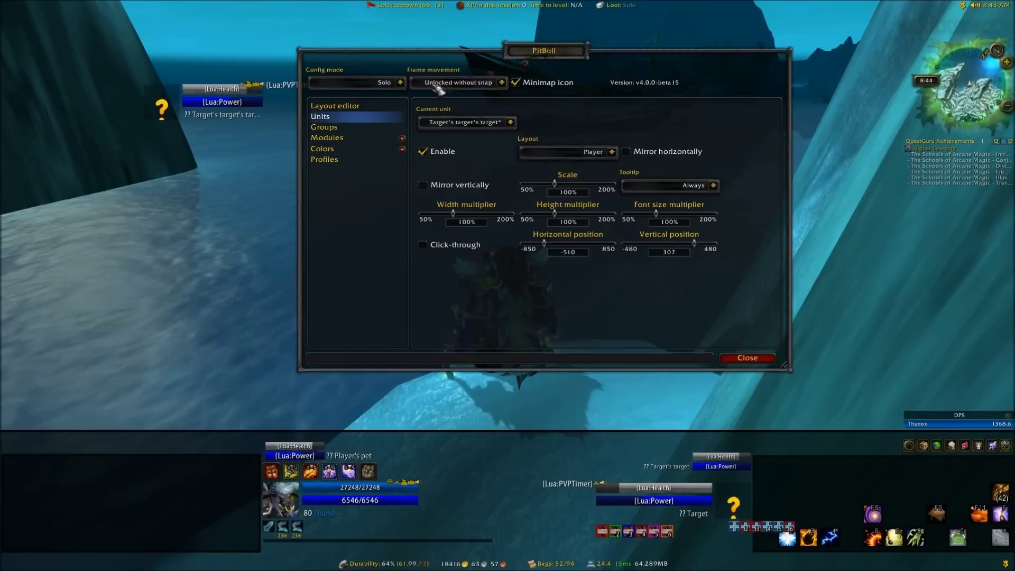
drag(227, 83, 177, 228)
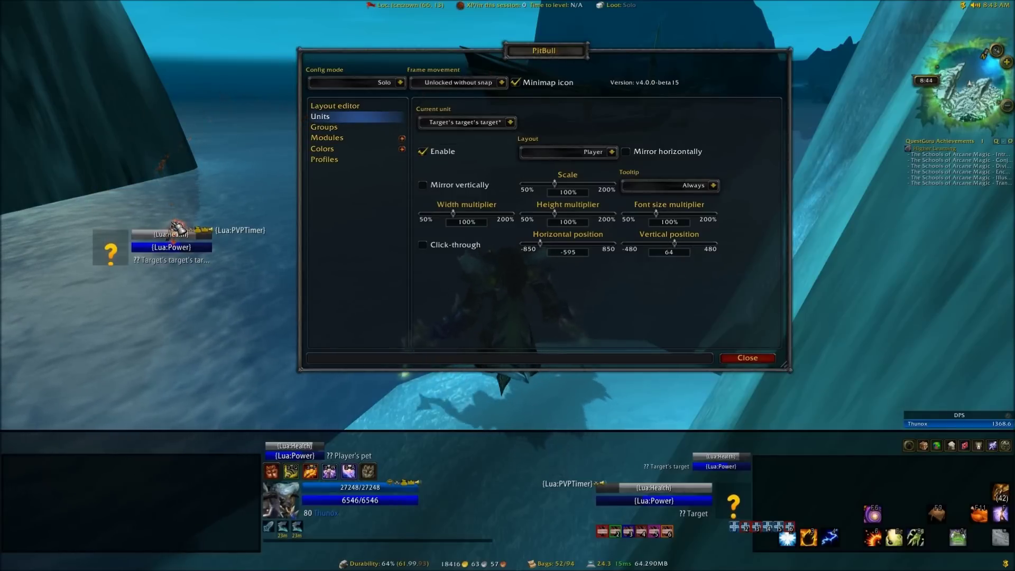
Create a new layout named Target's Target's Target as a copy of the Normal layout.
click(511, 123)
click(511, 122)
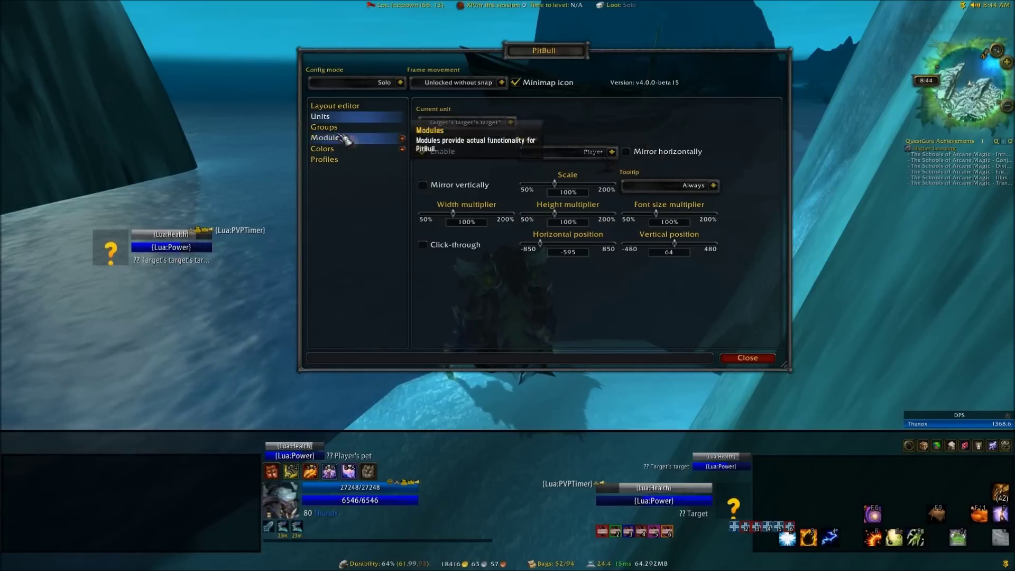
click(338, 106)
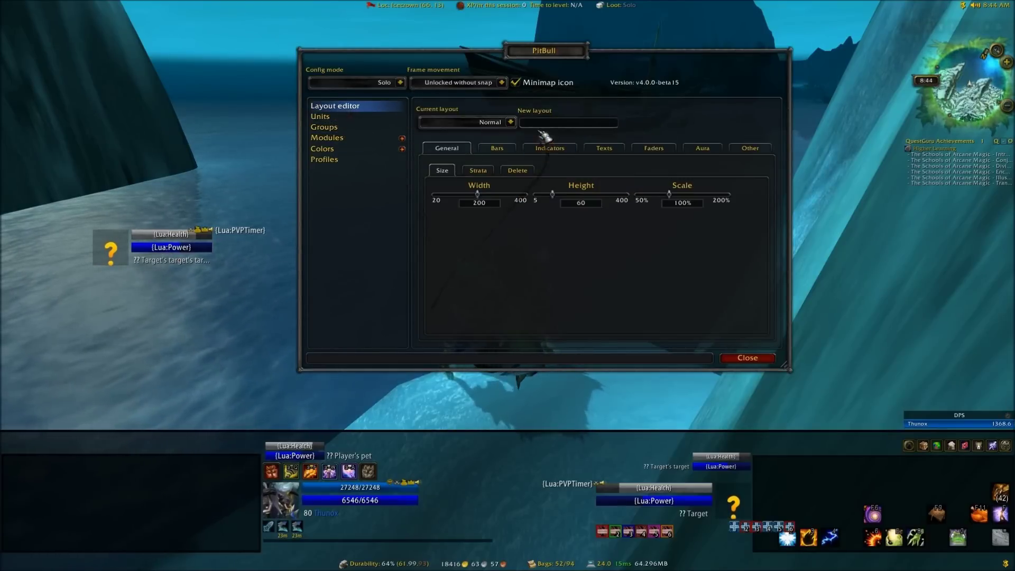
click(580, 125)
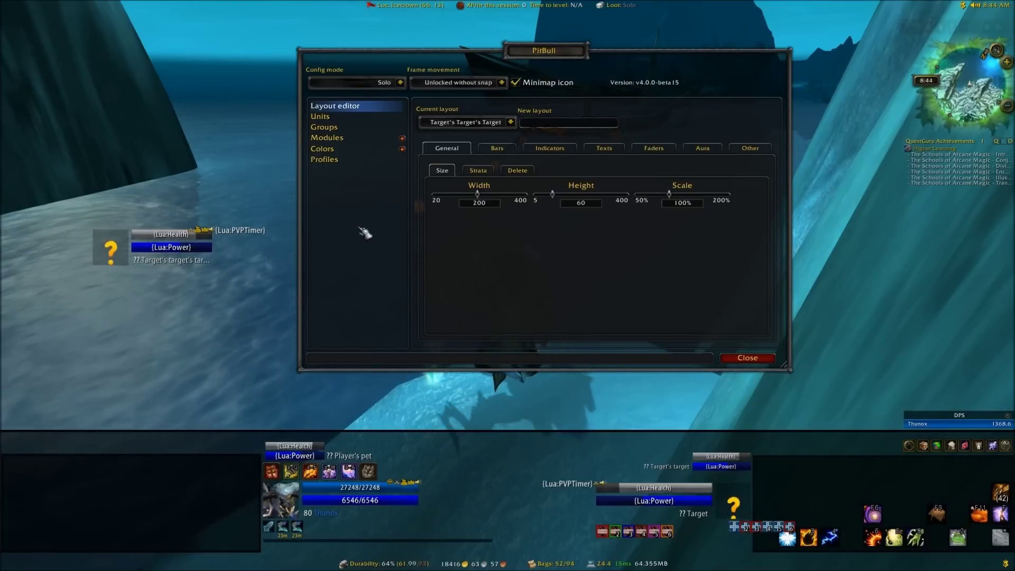
Move the Target's target's target frame to about -569 horizontal, 186 vertical and assign it the Target's Target's Target layout.
drag(167, 245, 182, 172)
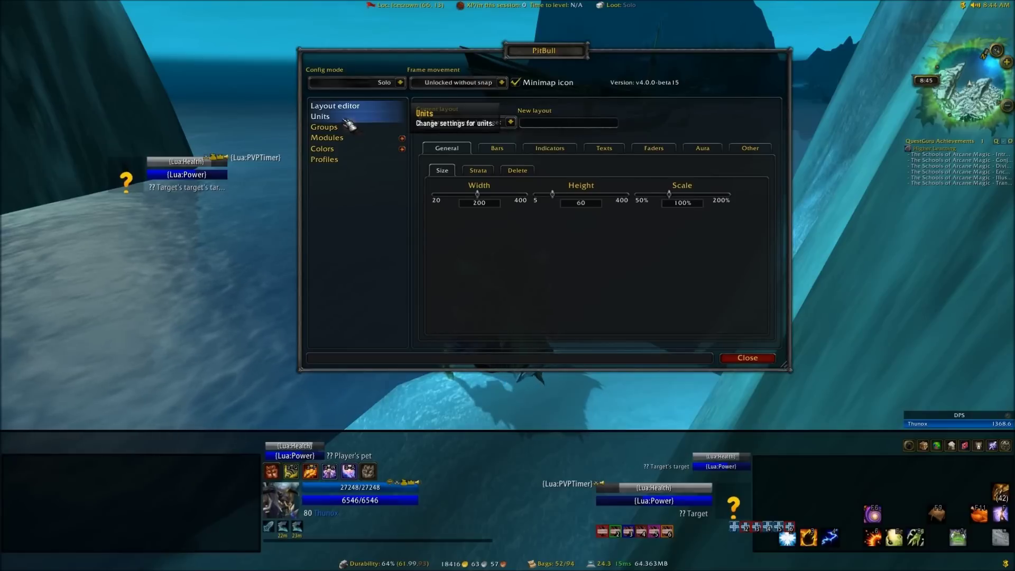
click(377, 126)
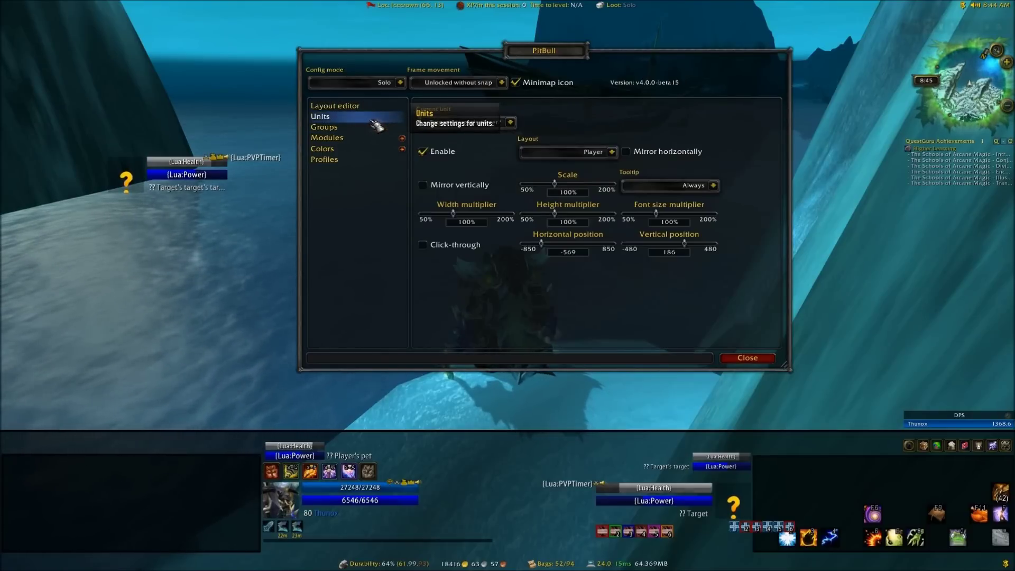
click(510, 122)
click(510, 122)
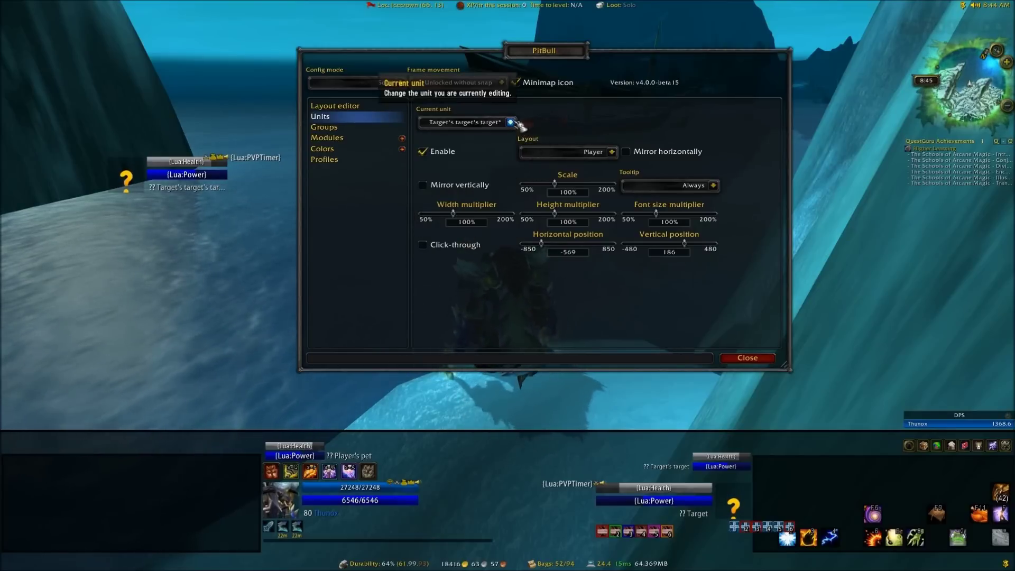
click(612, 152)
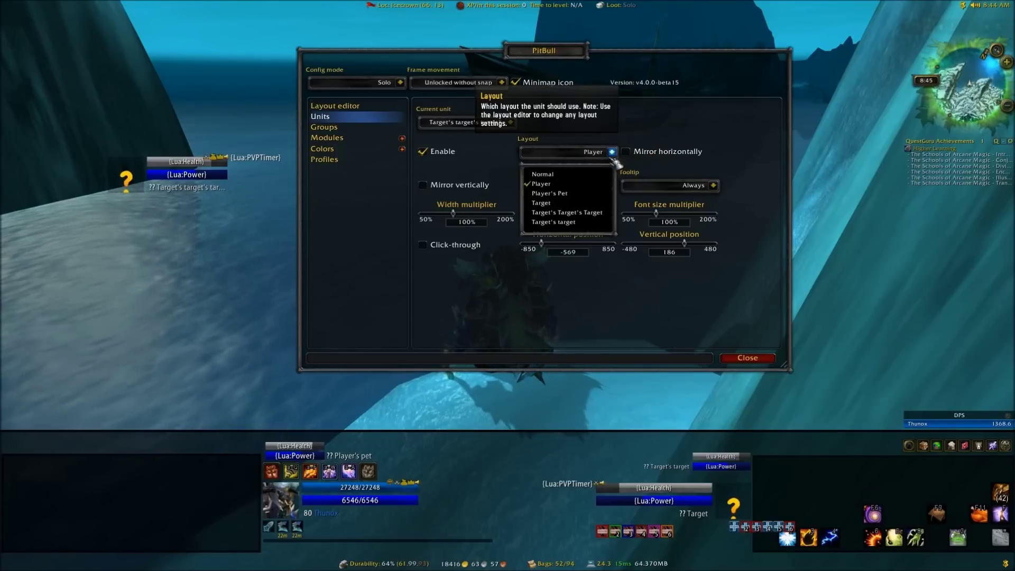
click(566, 213)
Open the Target's Target's Target layout in the layout editor and move its sample frame slightly lower in the game view.
click(365, 107)
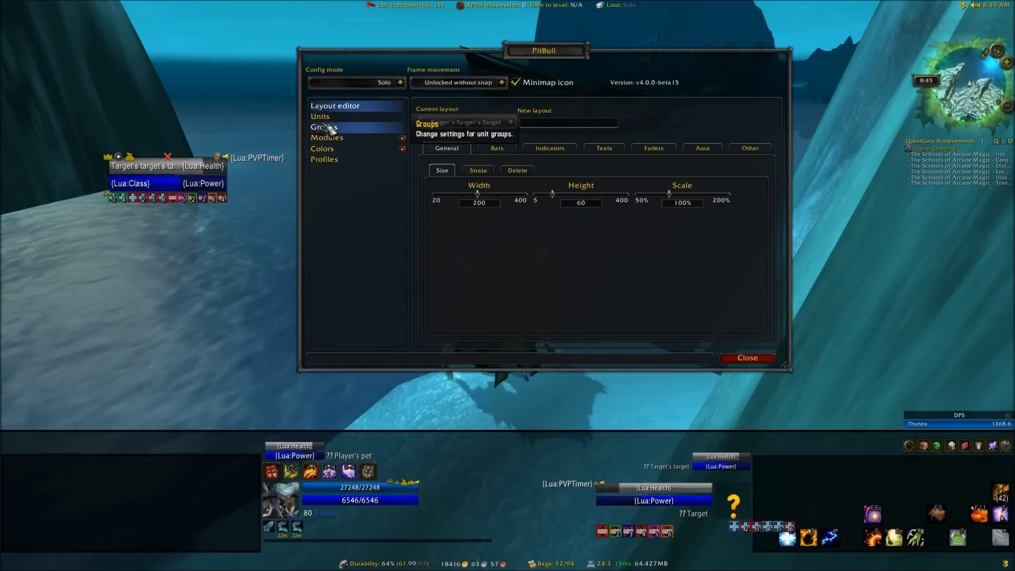
click(341, 116)
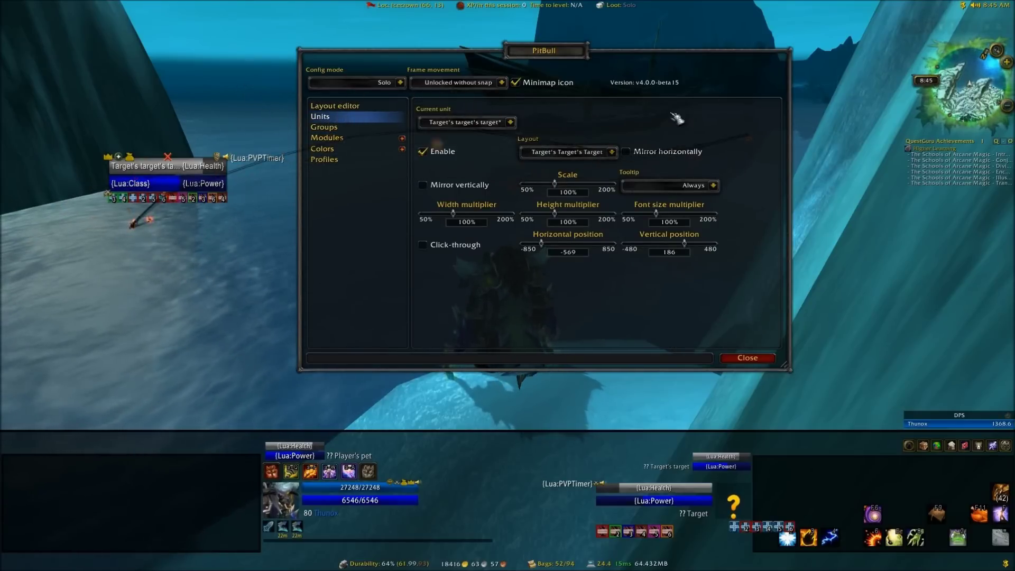
click(338, 106)
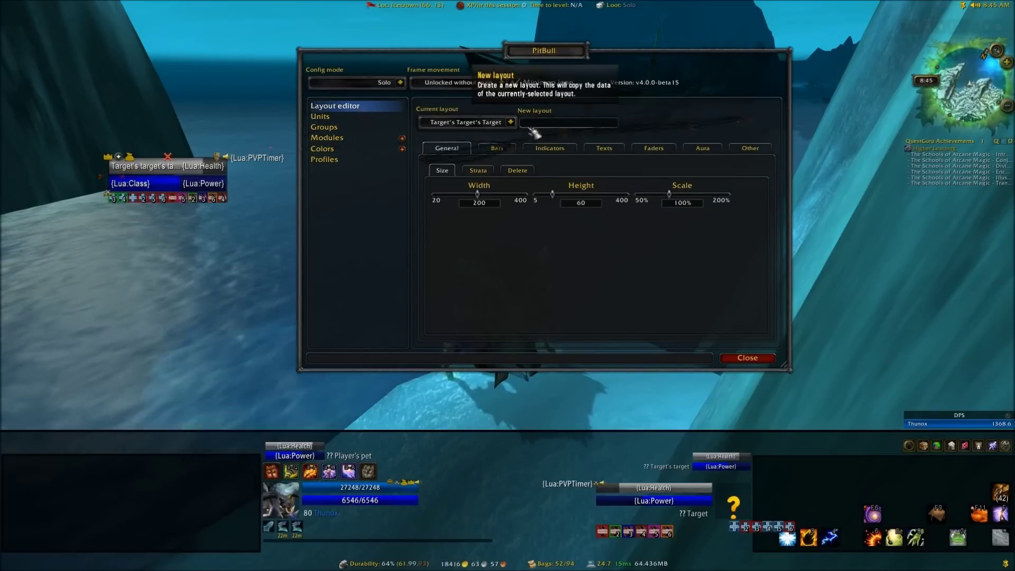
drag(180, 170, 190, 206)
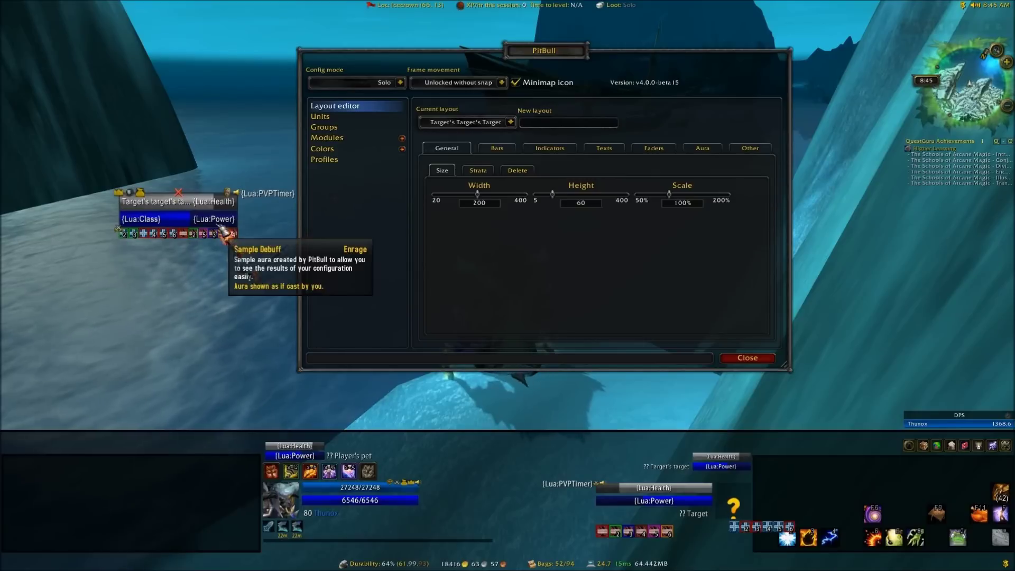
mouse_move(225, 234)
mouse_down()
mouse_move(217, 315)
mouse_move(214, 246)
mouse_up()
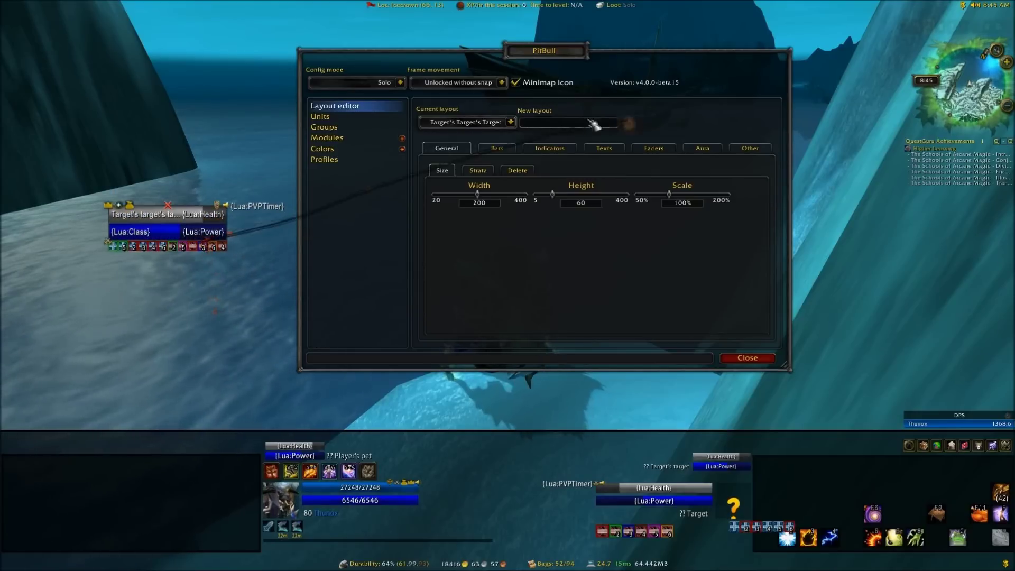
Look through the layout's Bars, Indicators and Texts settings, and move the sample frame higher in the game view.
click(497, 148)
click(550, 148)
click(604, 148)
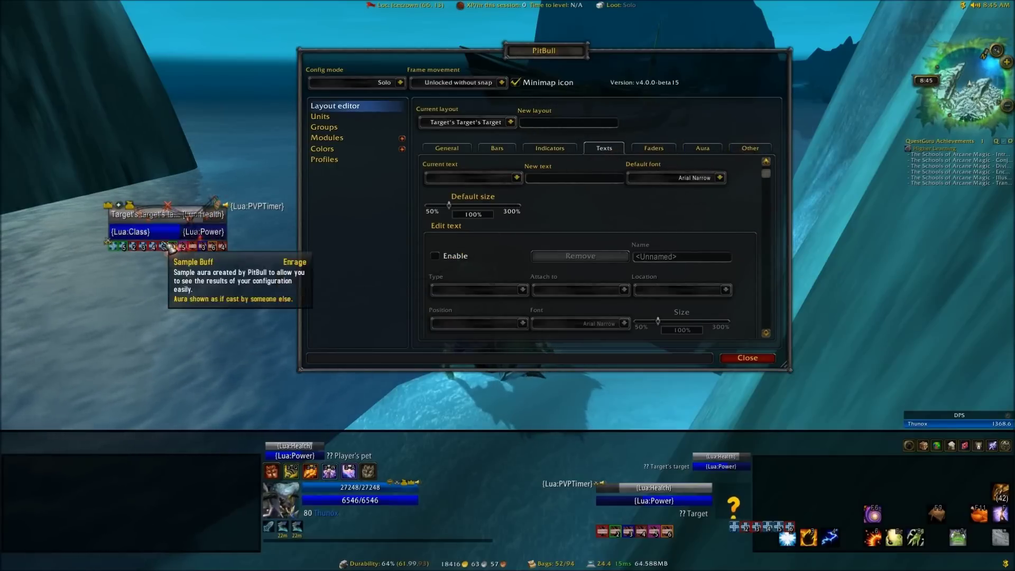
drag(161, 229, 144, 213)
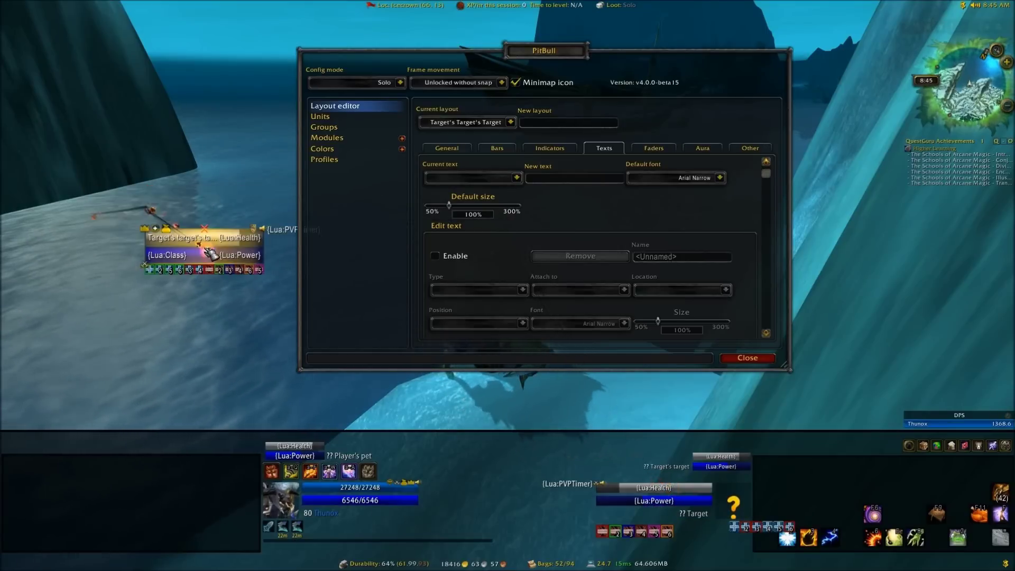
drag(150, 215, 186, 160)
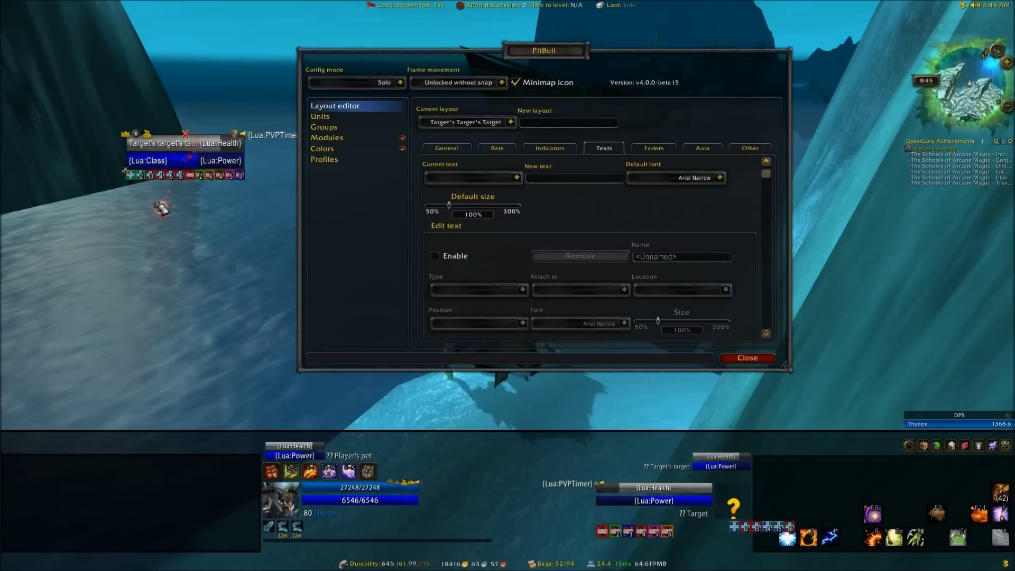
Enable the portrait indicator in the Target's Target's Target layout and move its sample frame lower in the game view.
click(553, 148)
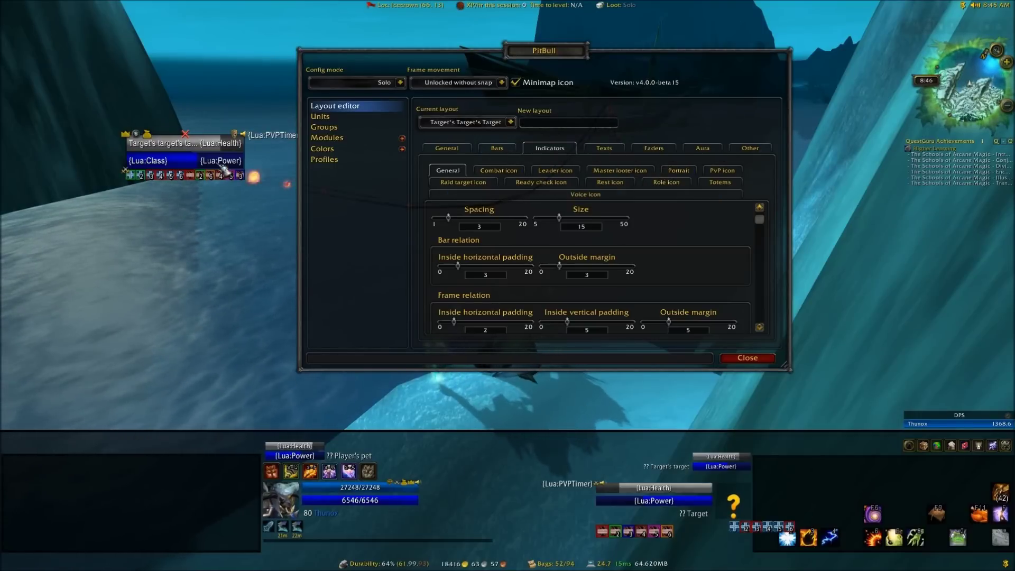
drag(164, 154, 157, 196)
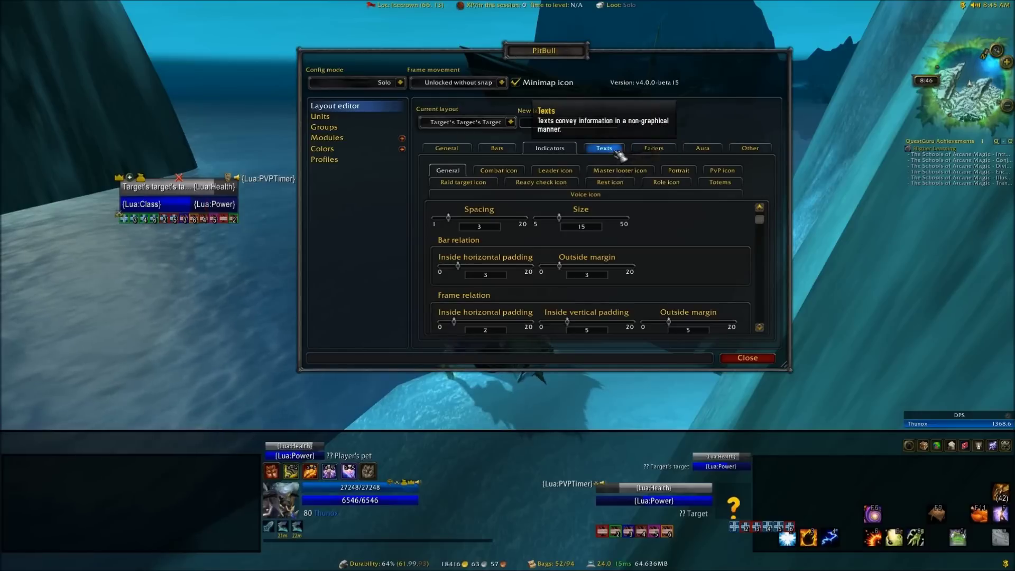
click(679, 171)
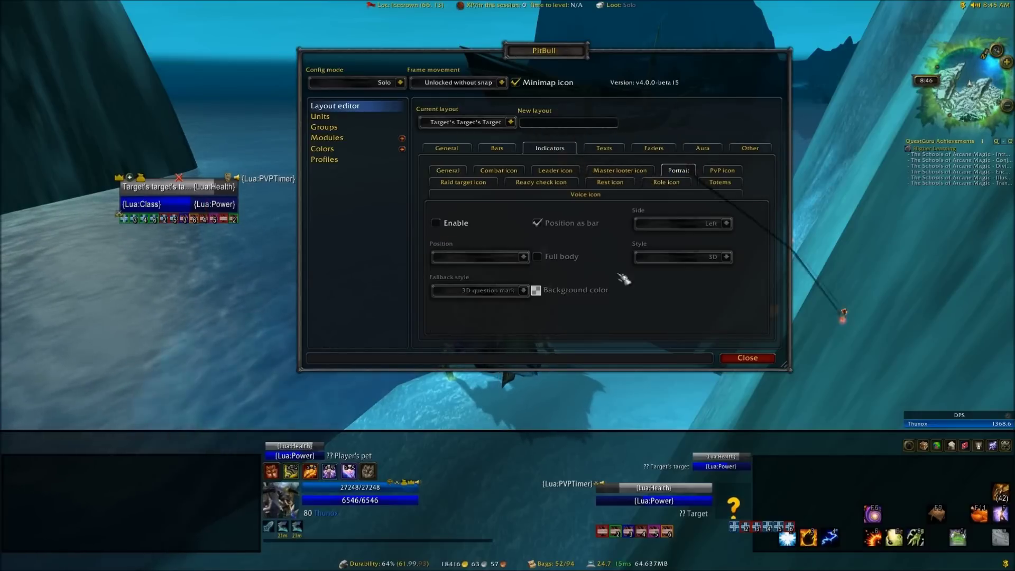
click(458, 226)
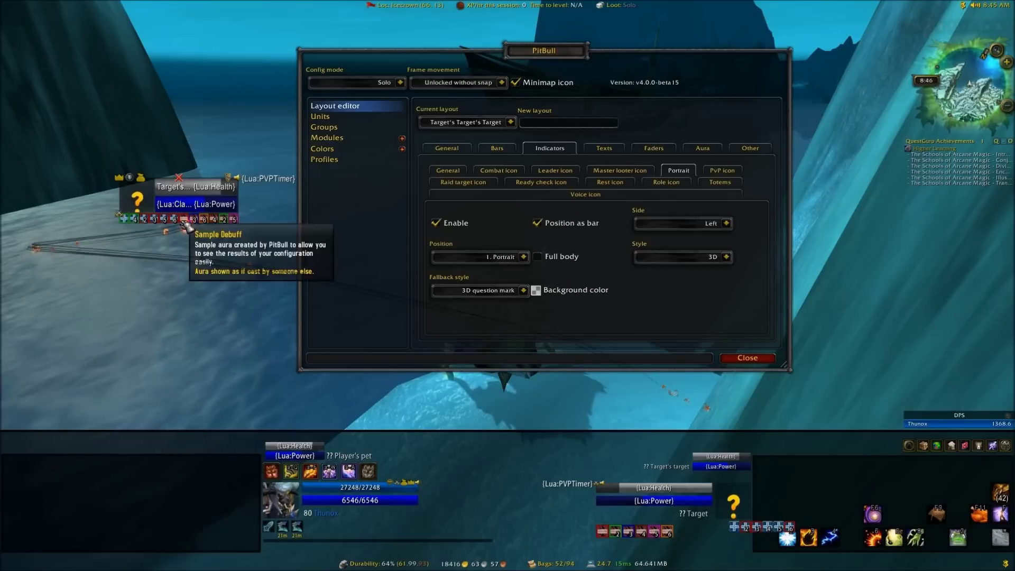
drag(155, 214, 167, 269)
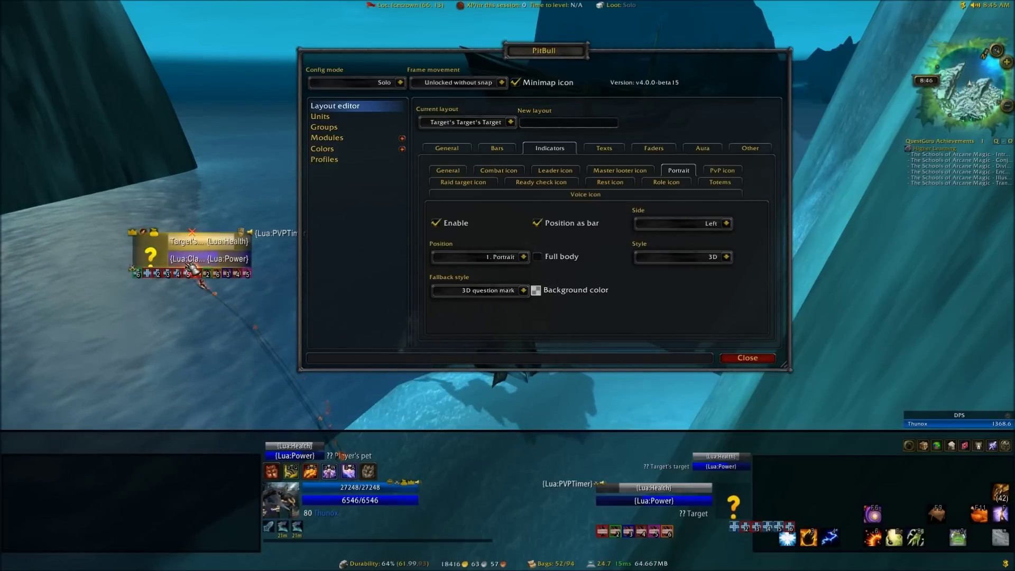
click(436, 222)
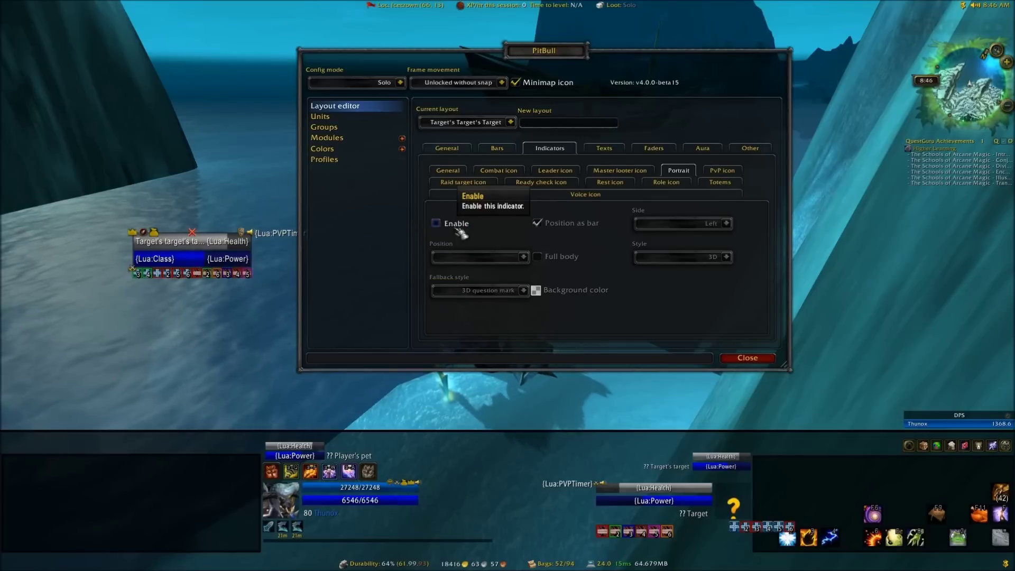
click(436, 223)
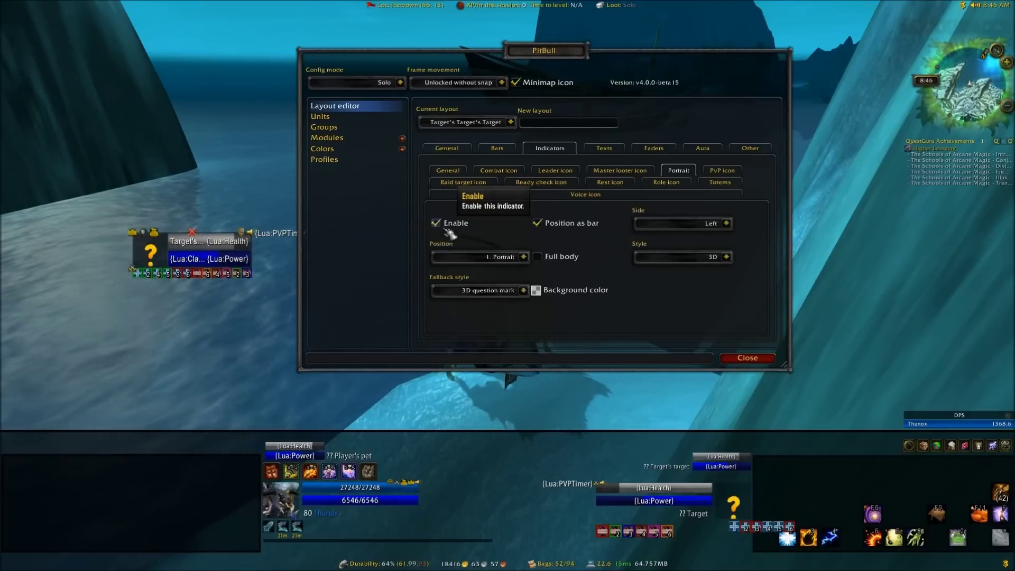
Look through the layout's Texts, Faders and Aura settings.
click(620, 153)
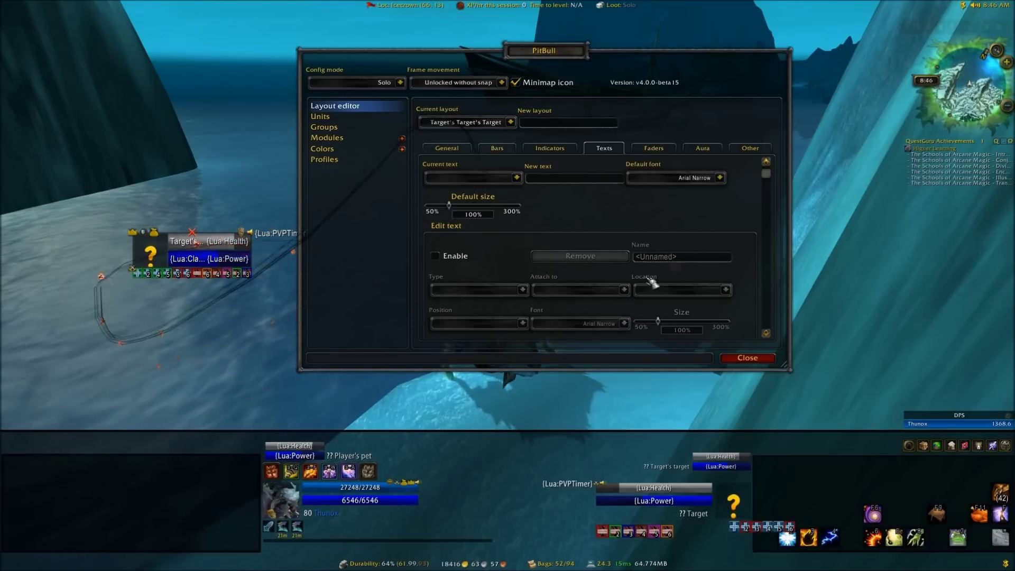
click(654, 148)
click(707, 149)
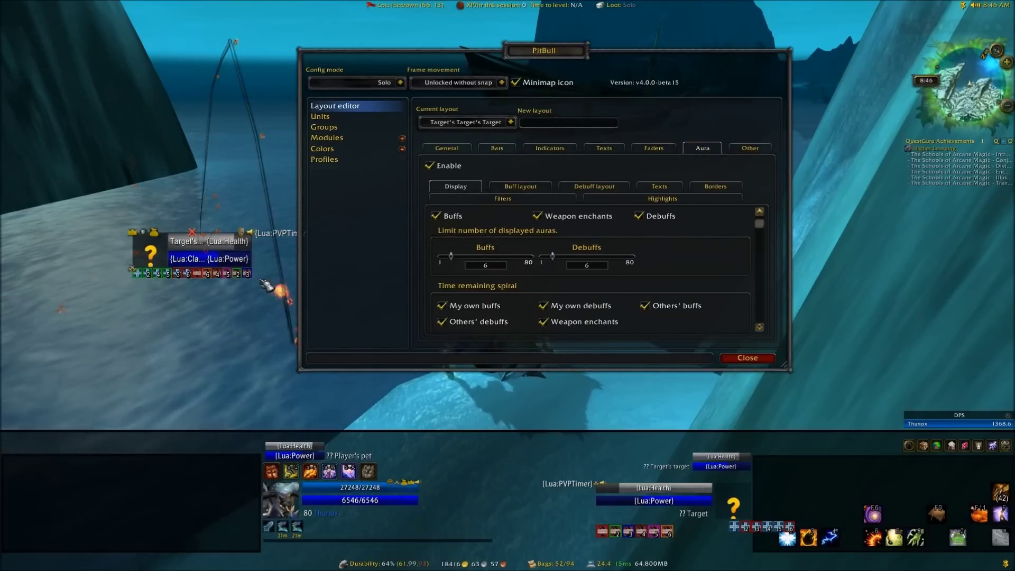
Close the PitBull configuration and move the target's target's target sample frame near the left edge of the game view.
drag(205, 252, 172, 245)
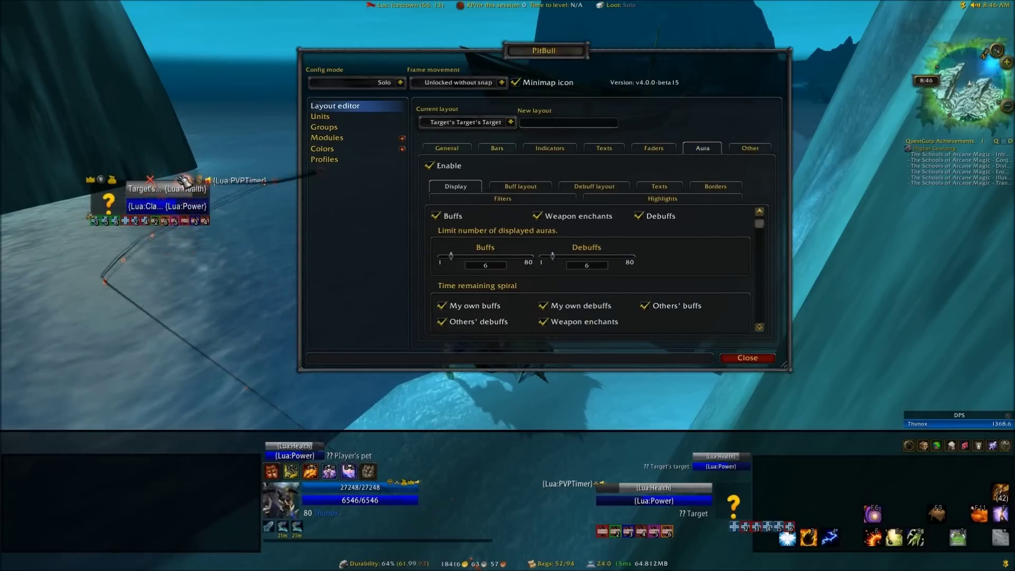
click(750, 359)
drag(171, 195, 98, 255)
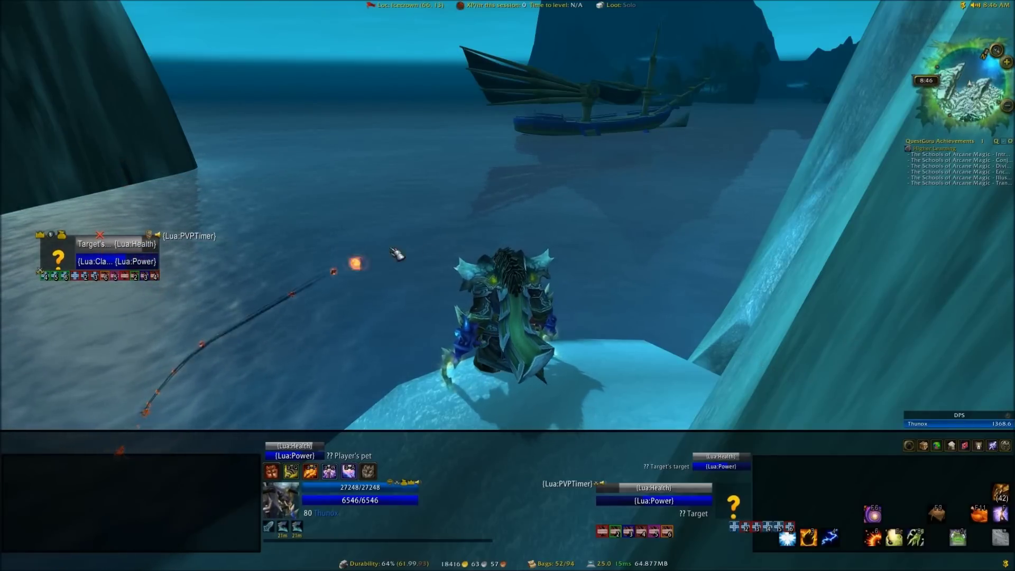
drag(392, 250, 418, 243)
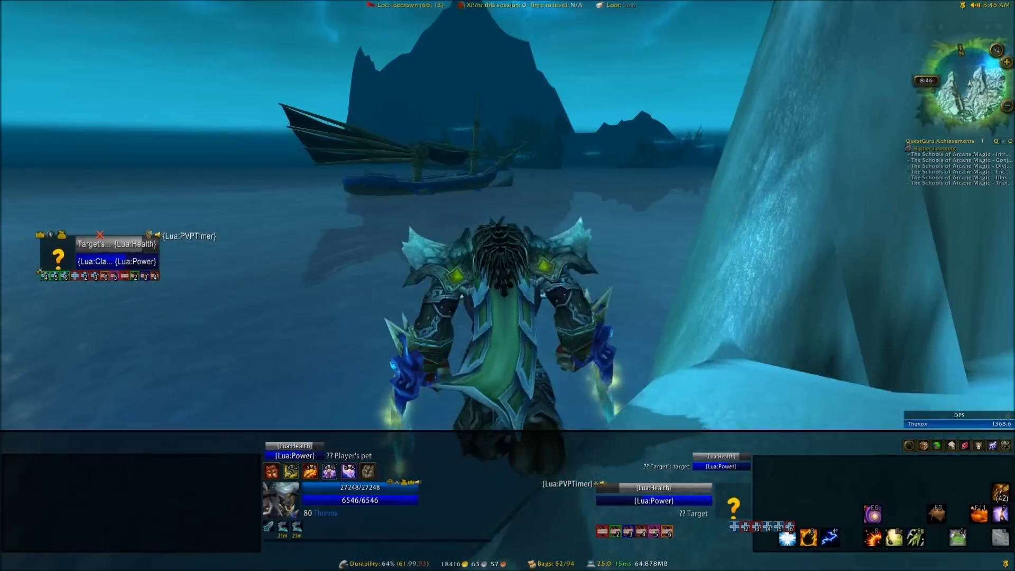
key(w)
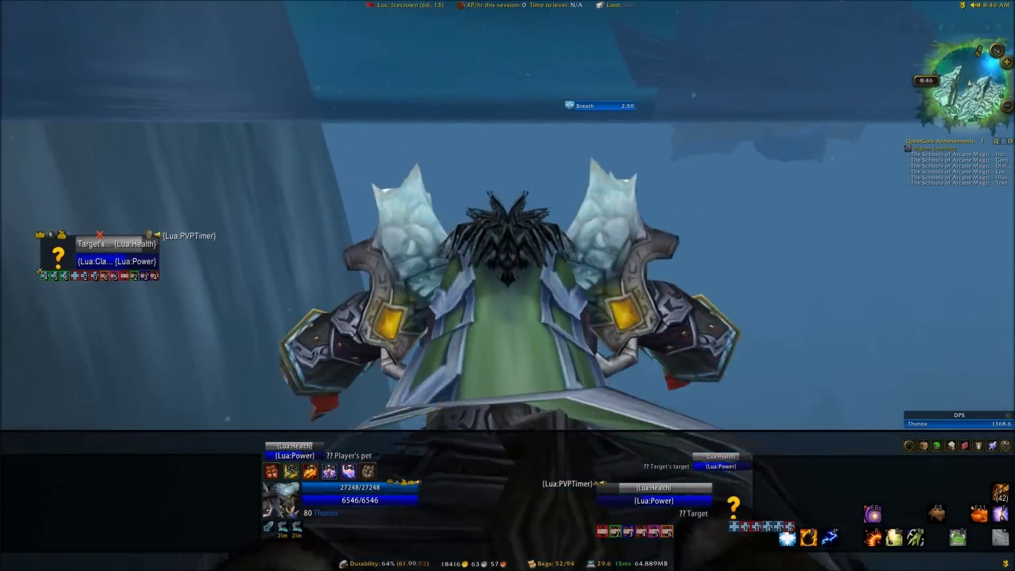
key(space)
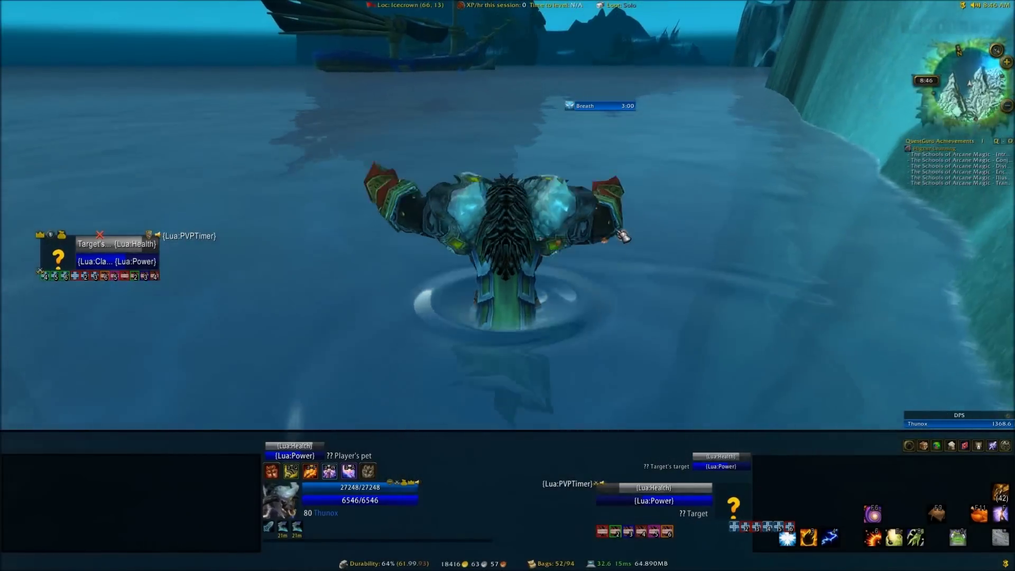
drag(623, 234, 630, 211)
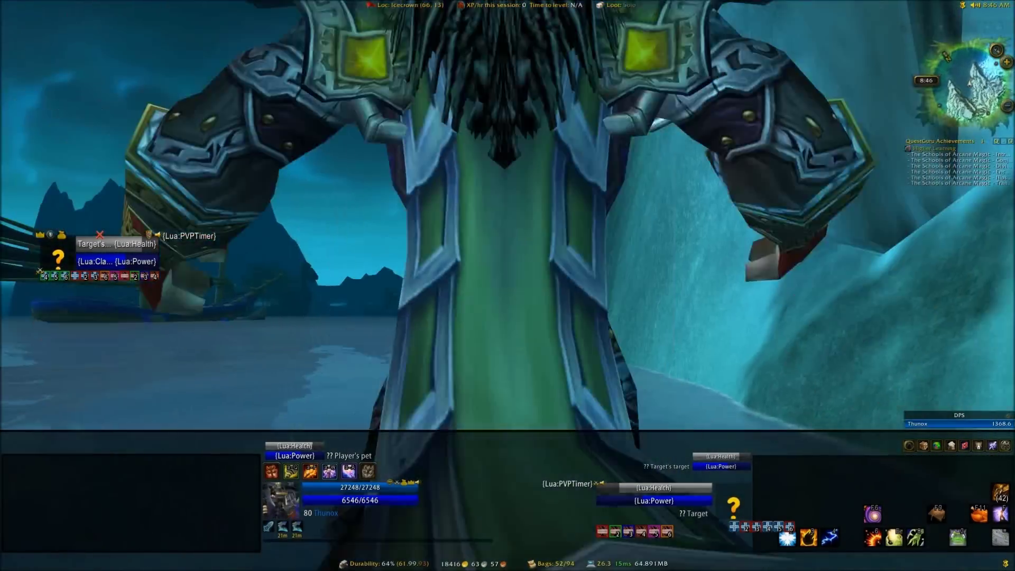
key(w)
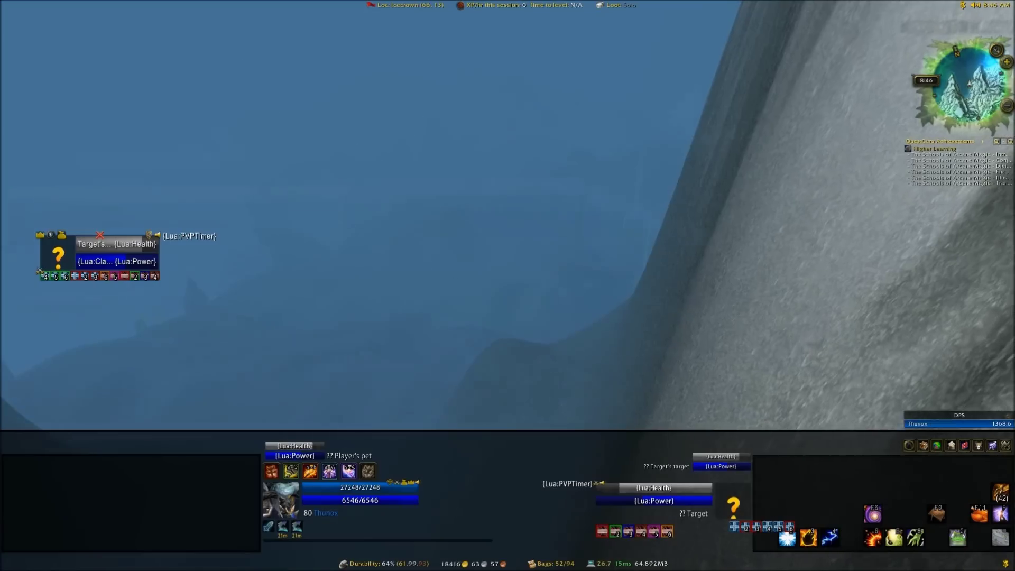
key(space)
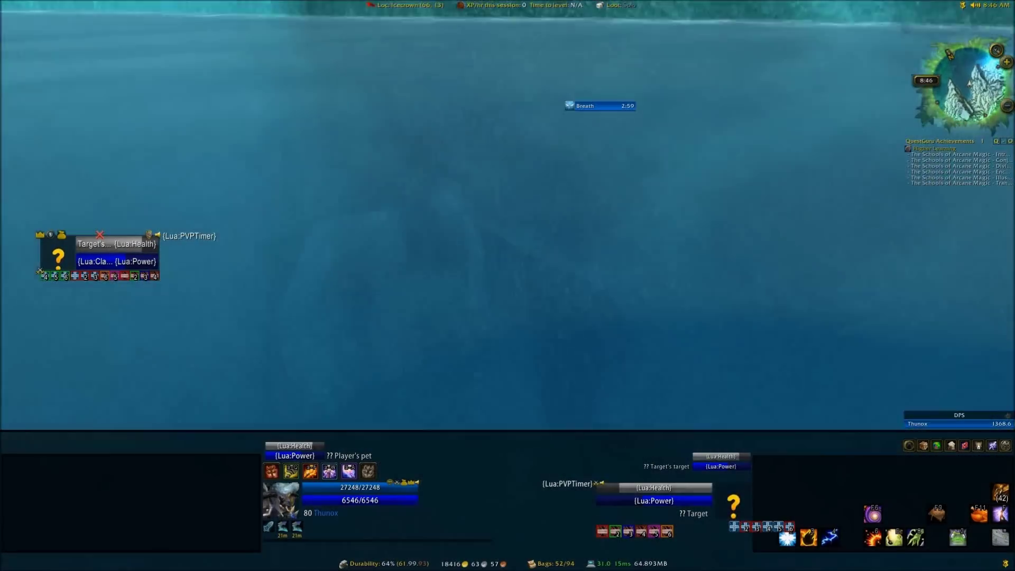
key(space)
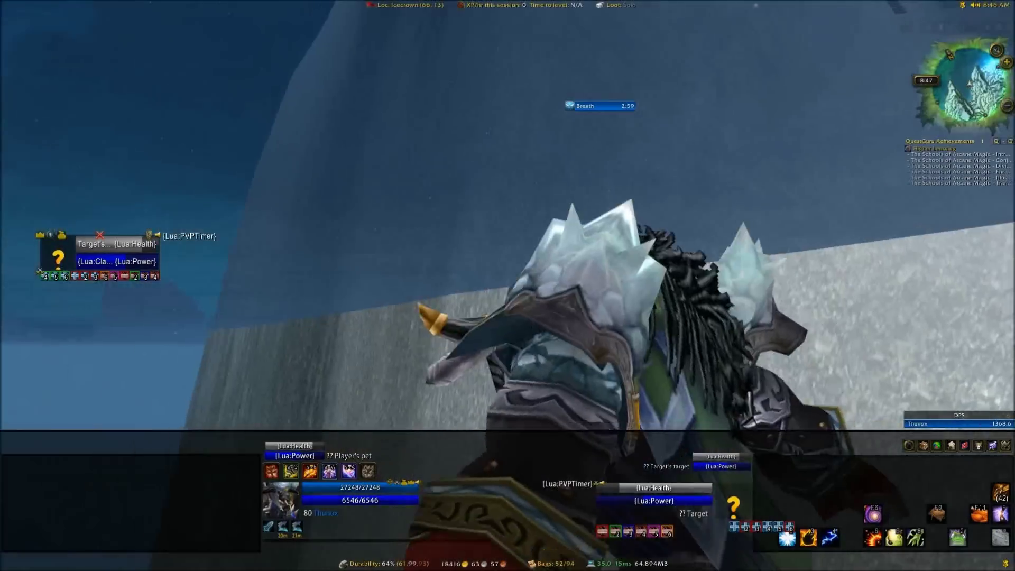
key(w)
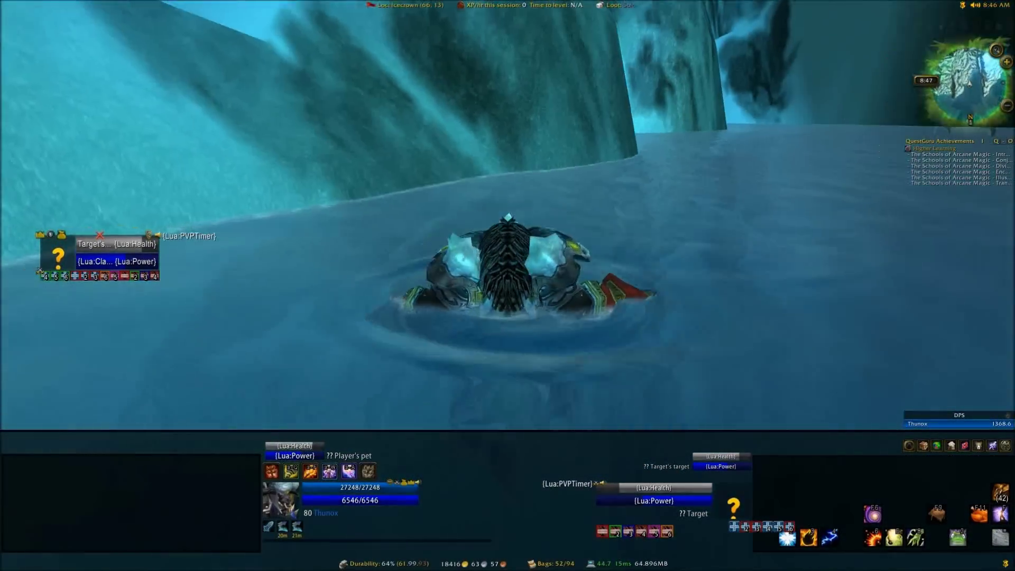
key(w)
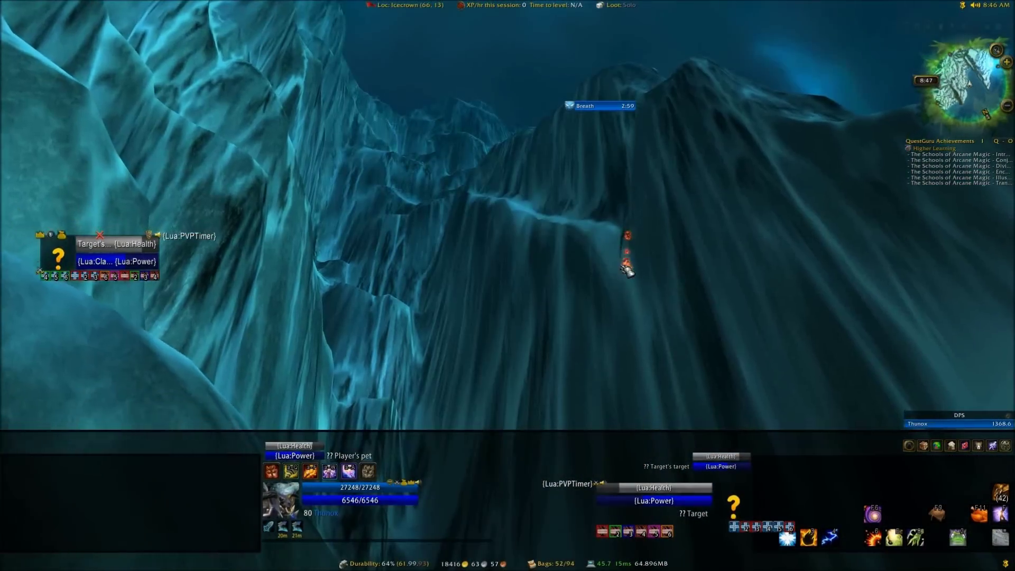
key(space)
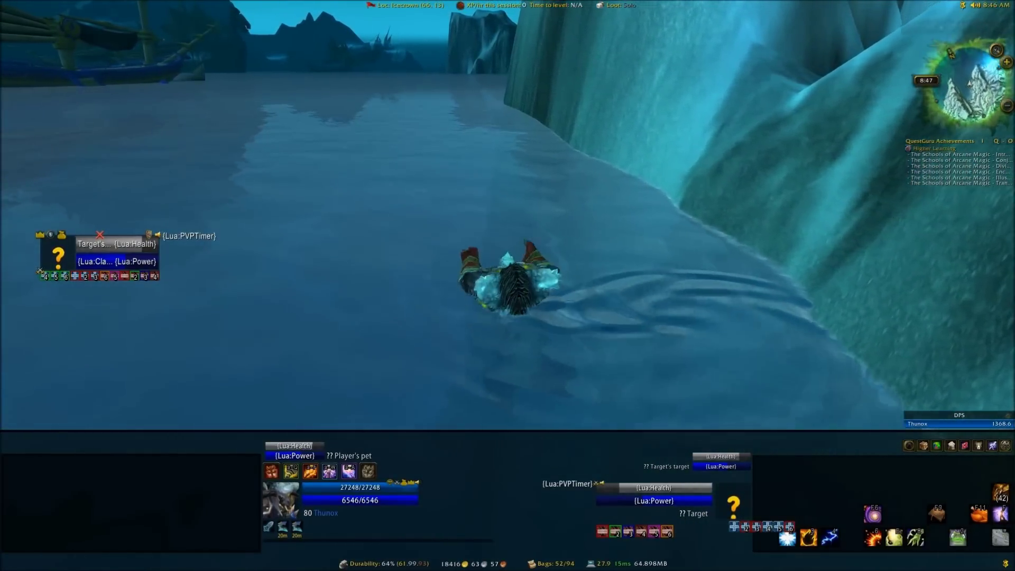
key(w)
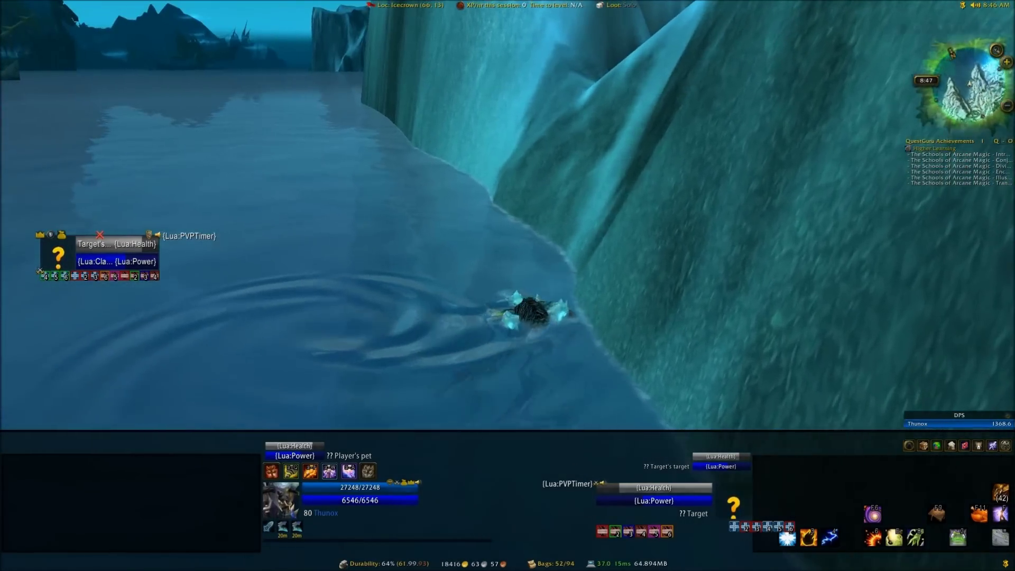
key(w)
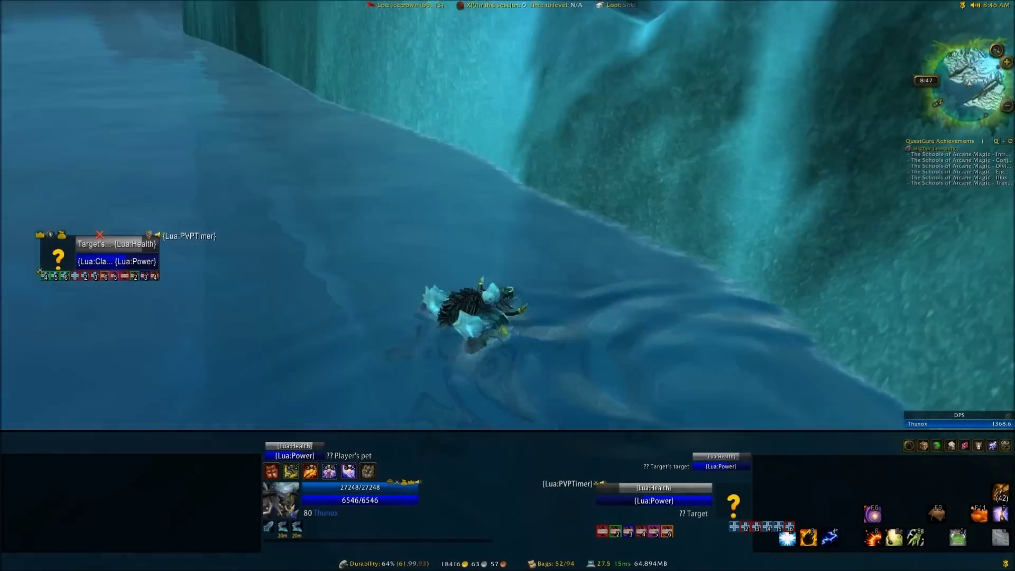
key(d)
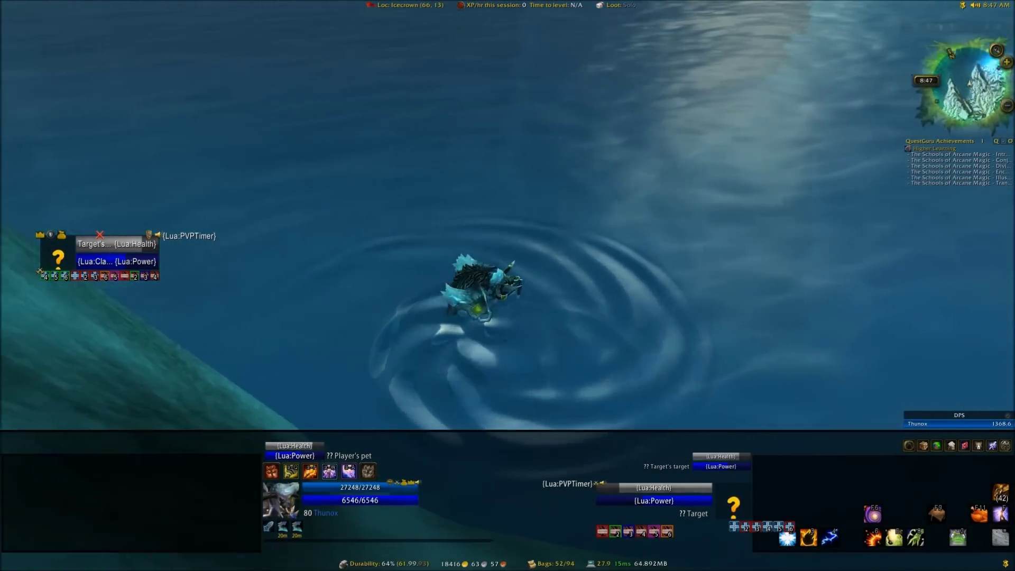
key(w)
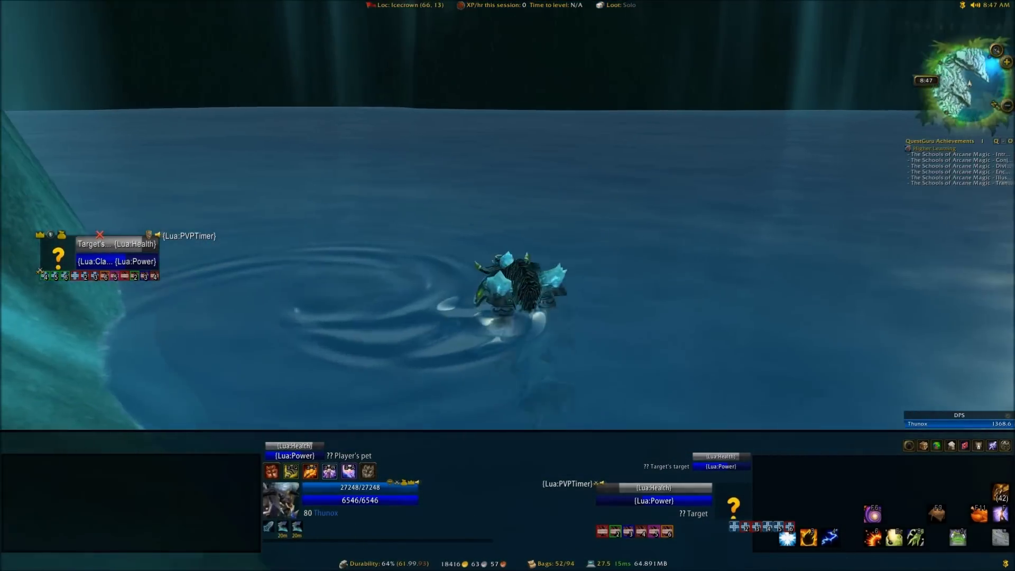
key(a)
key(a)
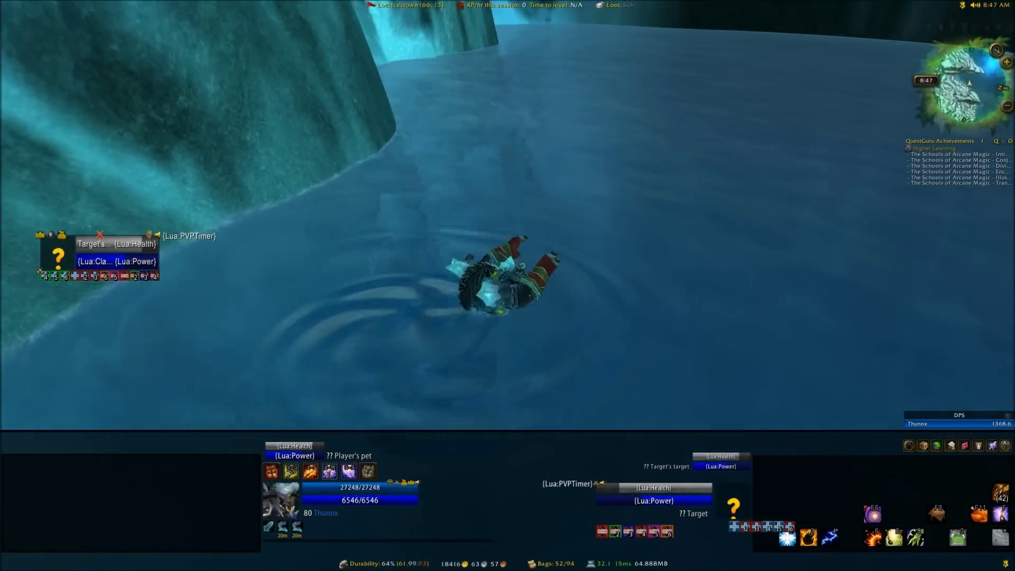
key(a)
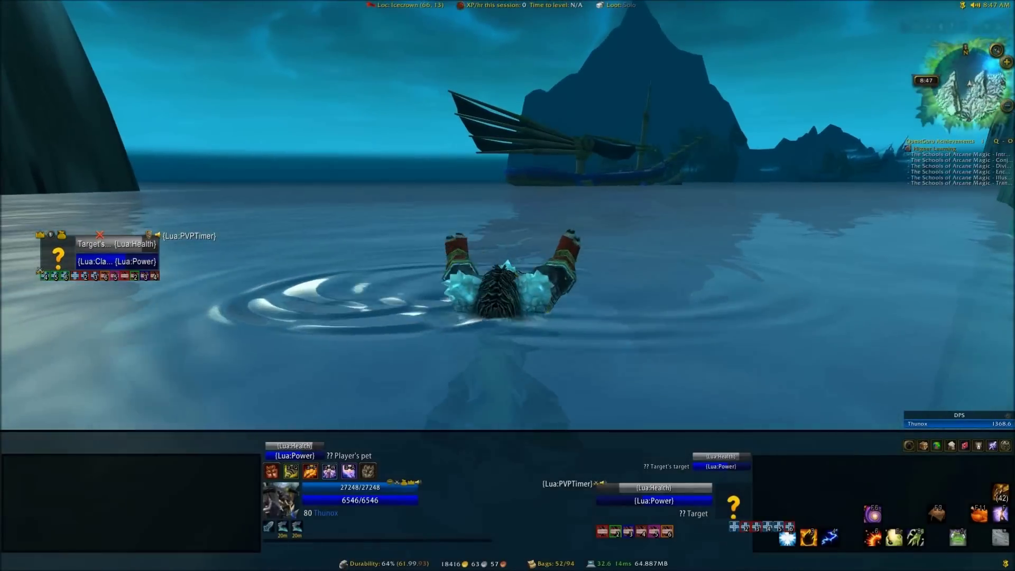
key(a)
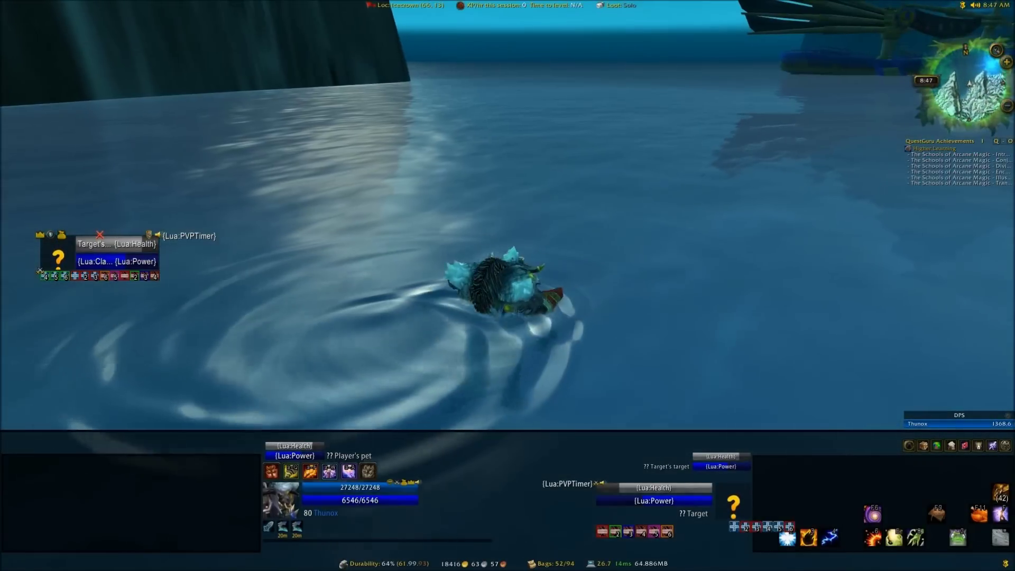
key(d)
key(a)
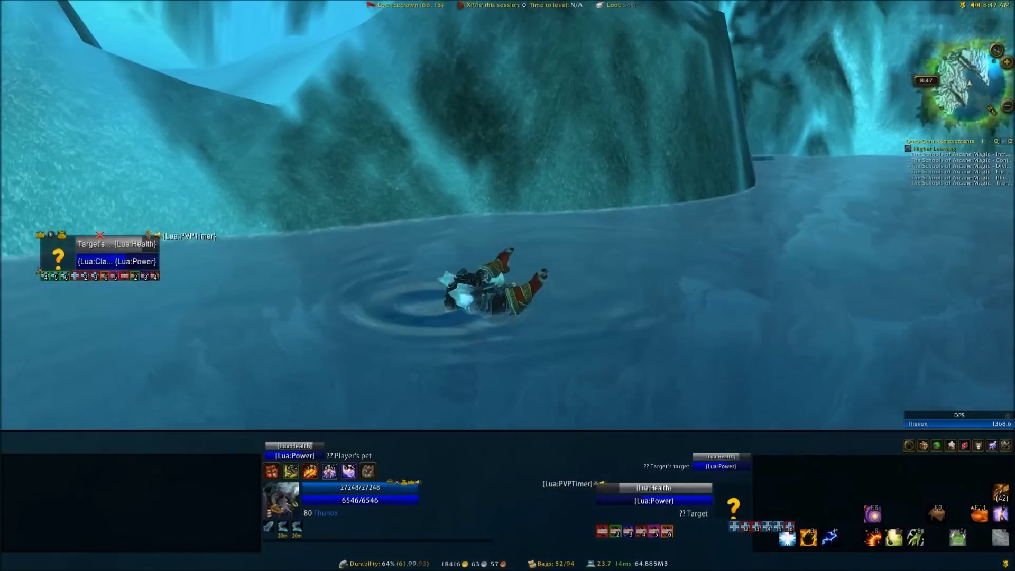
key(a)
key(space)
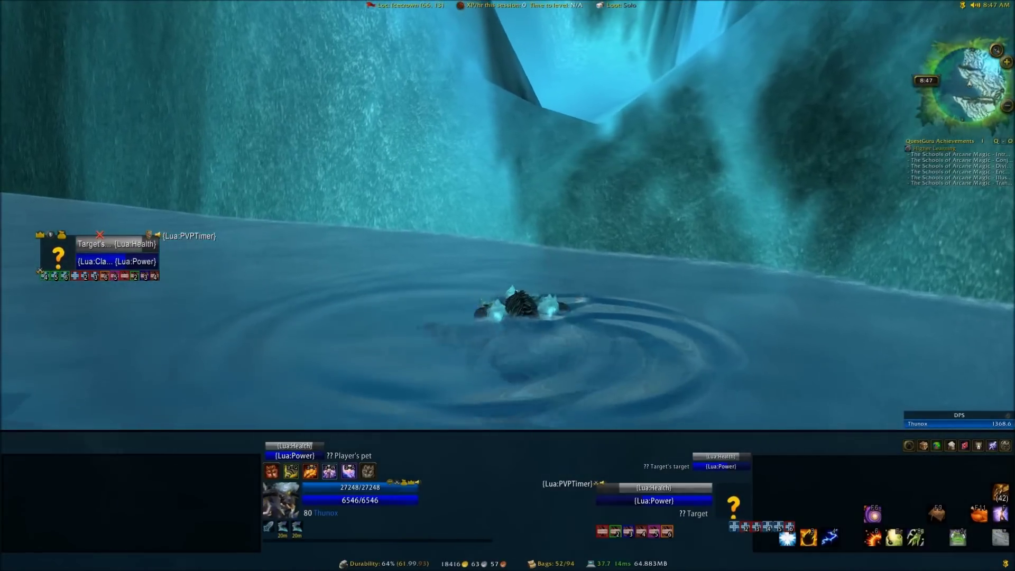